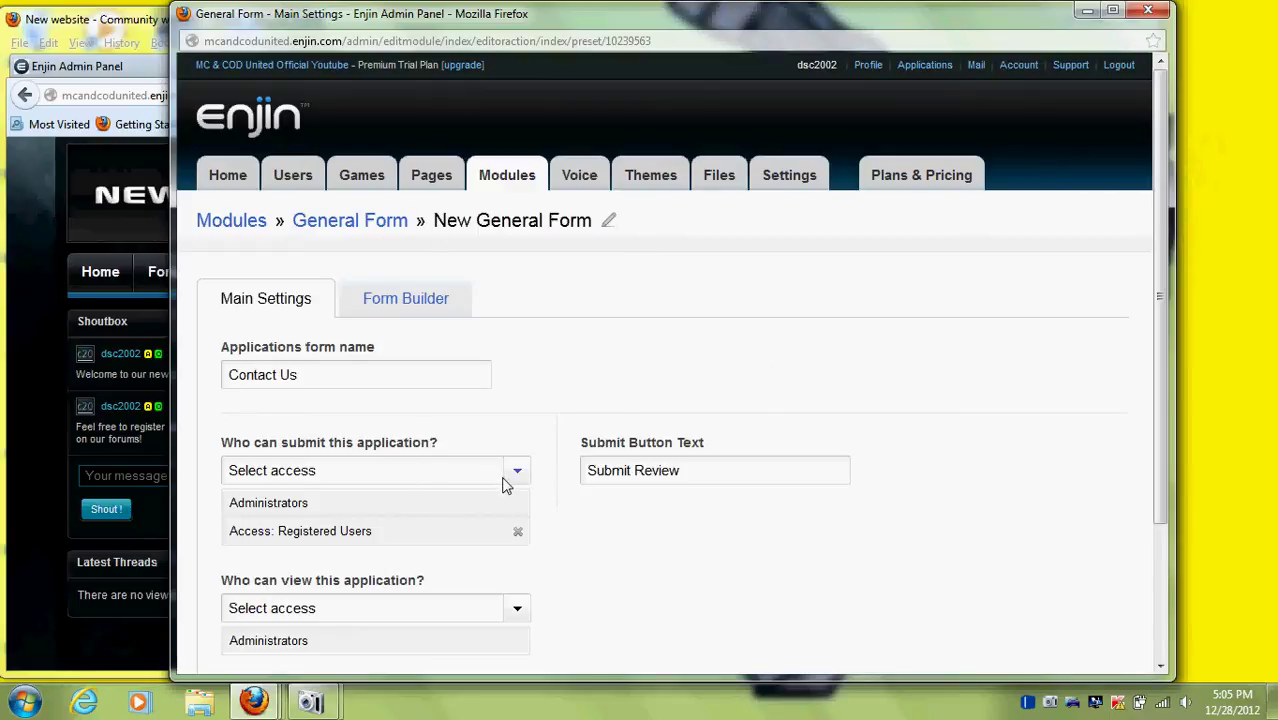
Remove and re-add Registered Users as allowed Contact Us submitters, then go to Form Builder
left_click(517, 534)
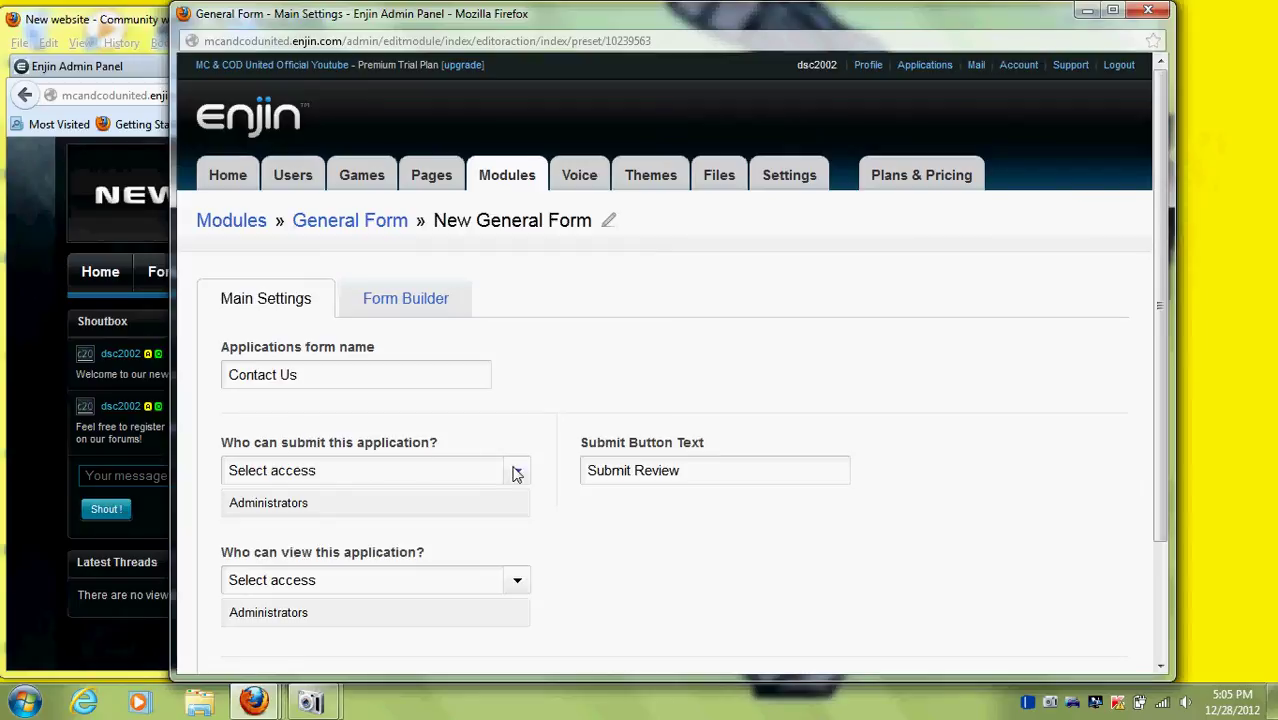
left_click(517, 472)
left_click(461, 523)
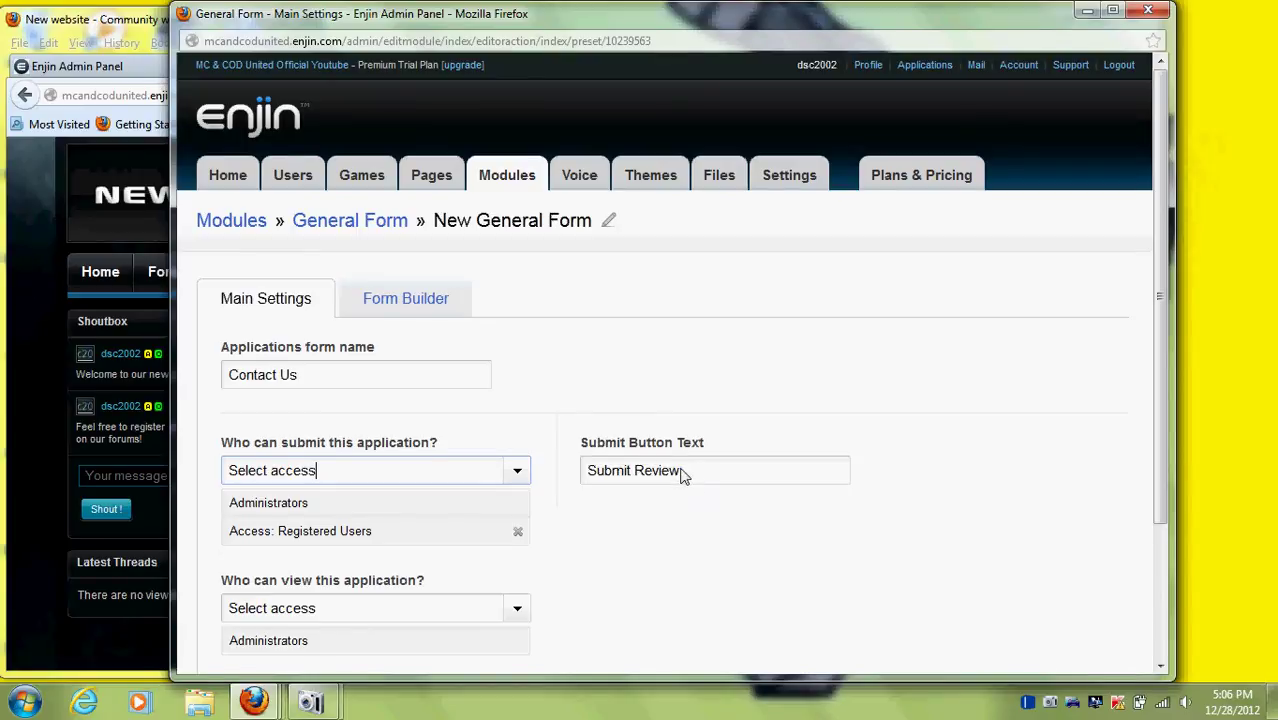
left_click(443, 314)
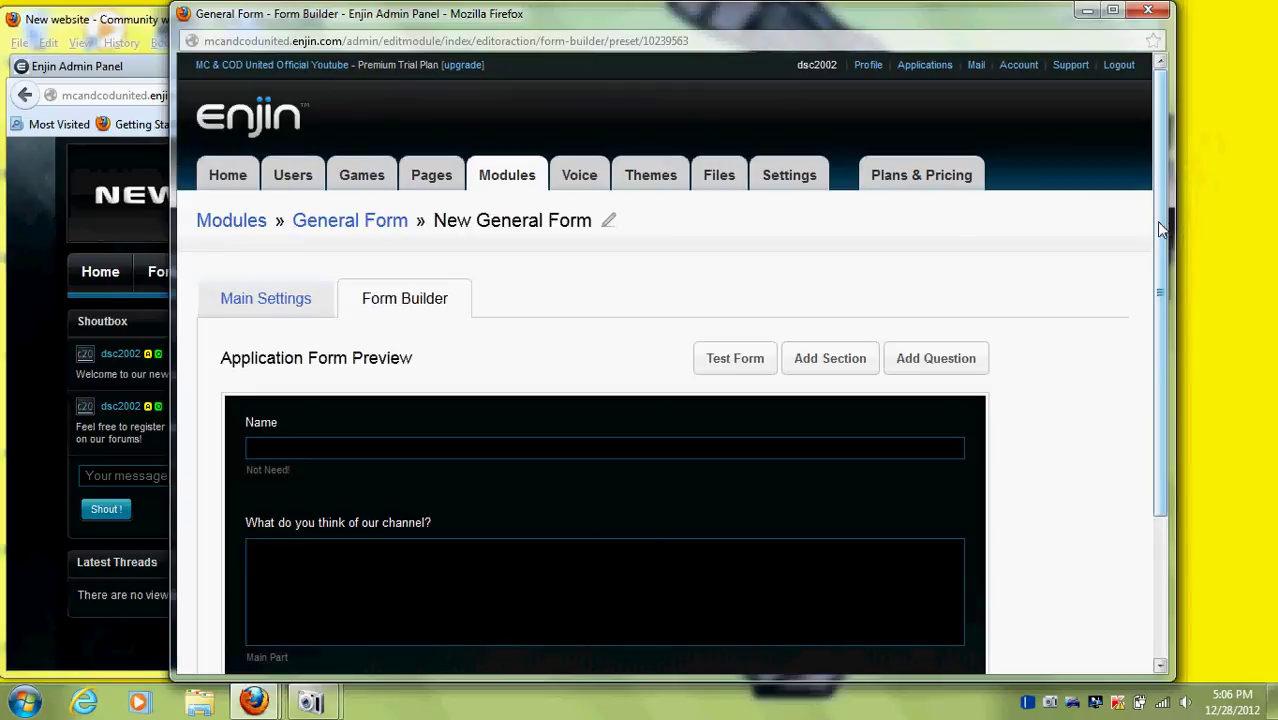
Change the Name question's note to 'Not Needed!' and save it
left_click_drag(1159, 220, 1176, 295)
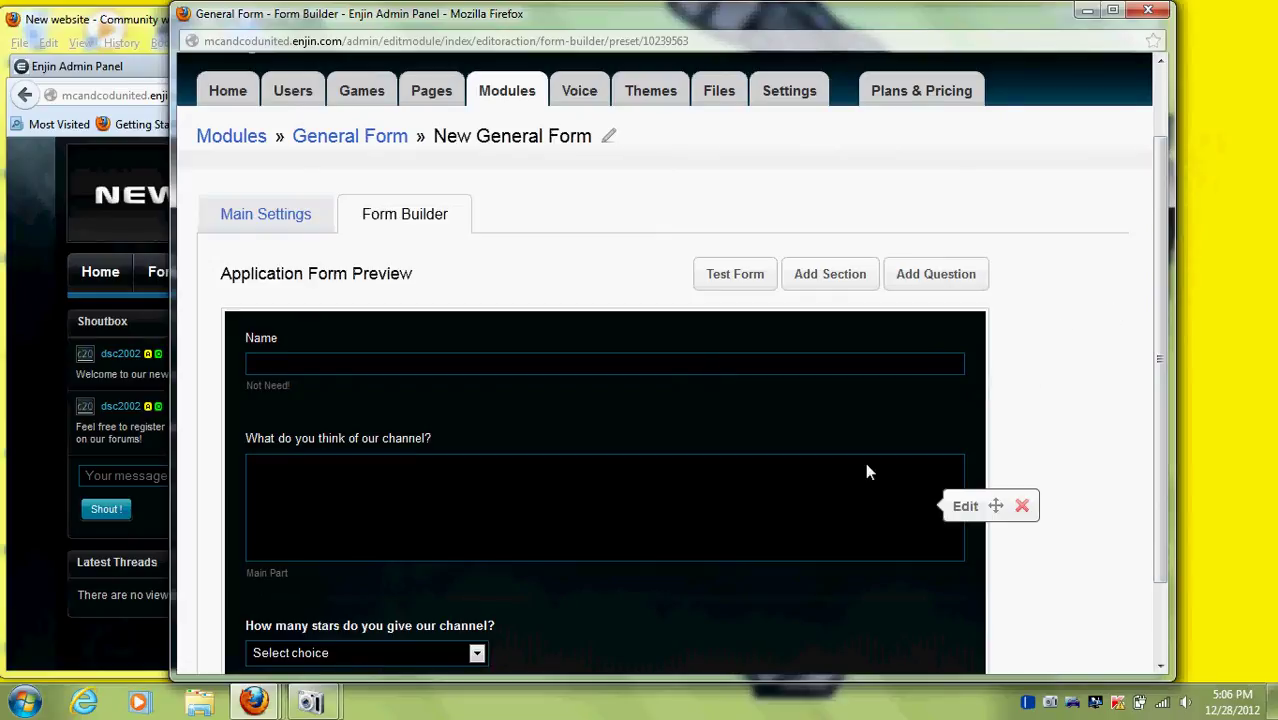
left_click(966, 371)
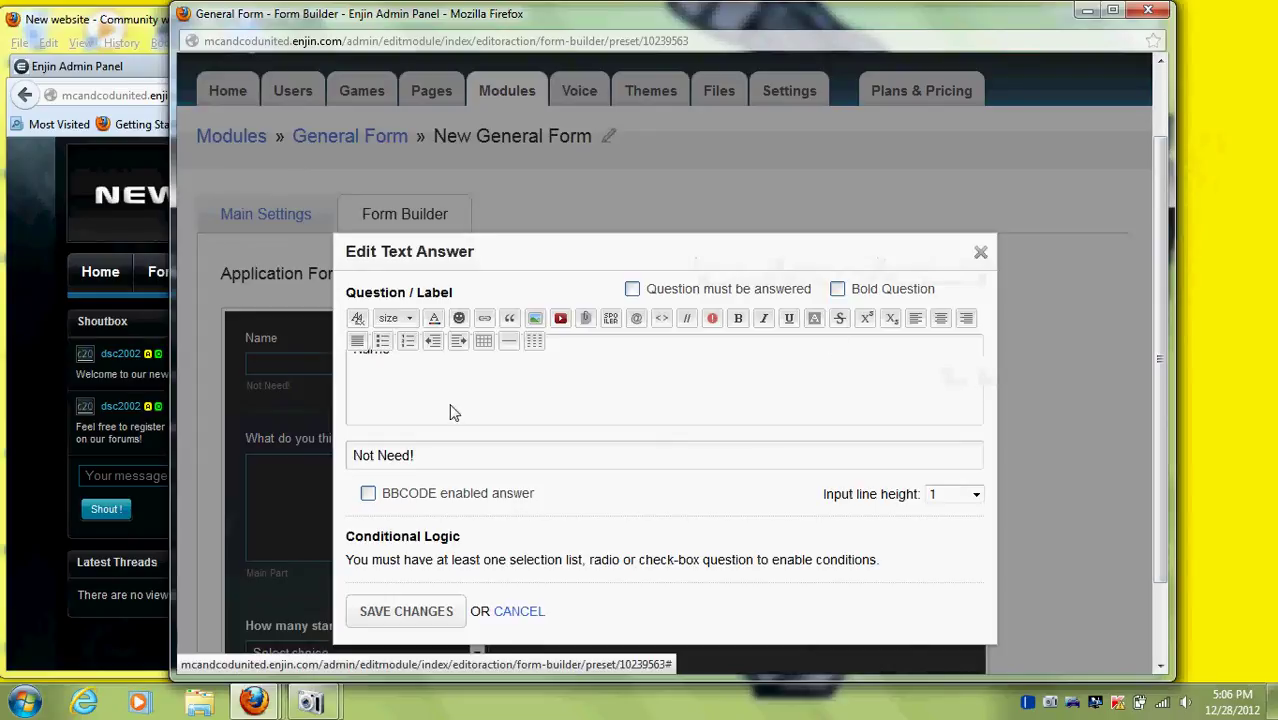
type("e")
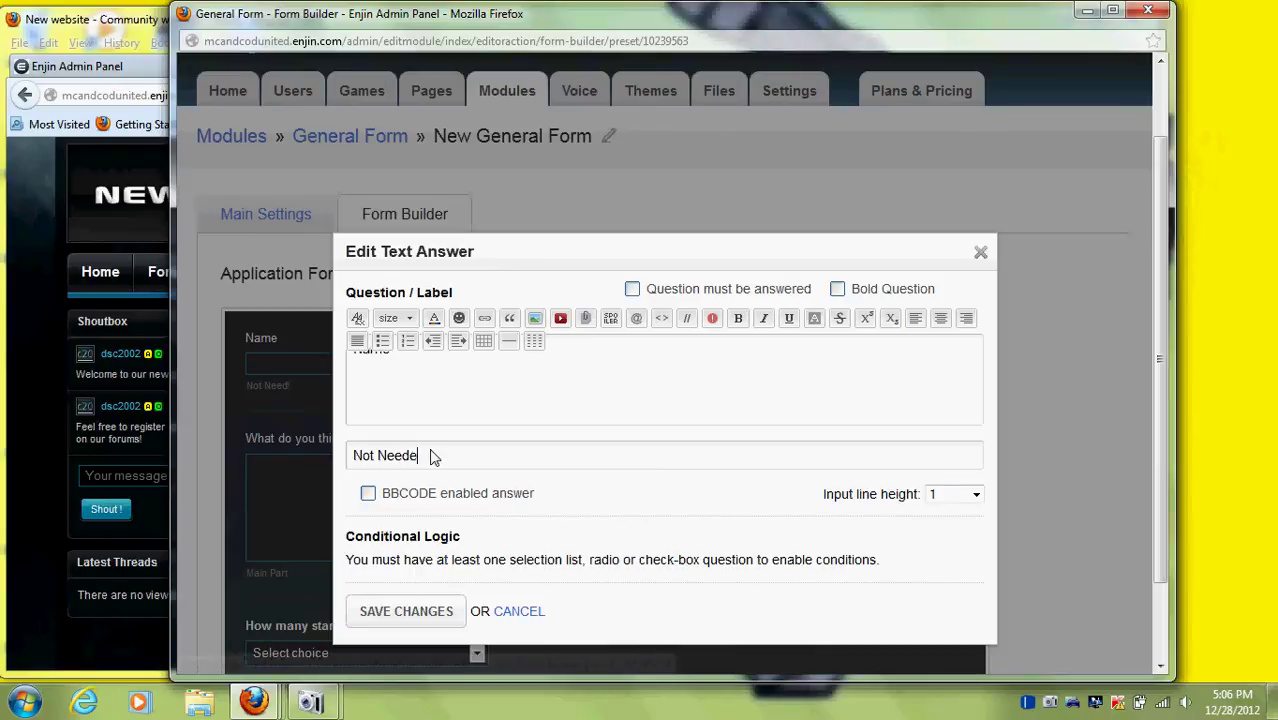
type("d!")
left_click(420, 614)
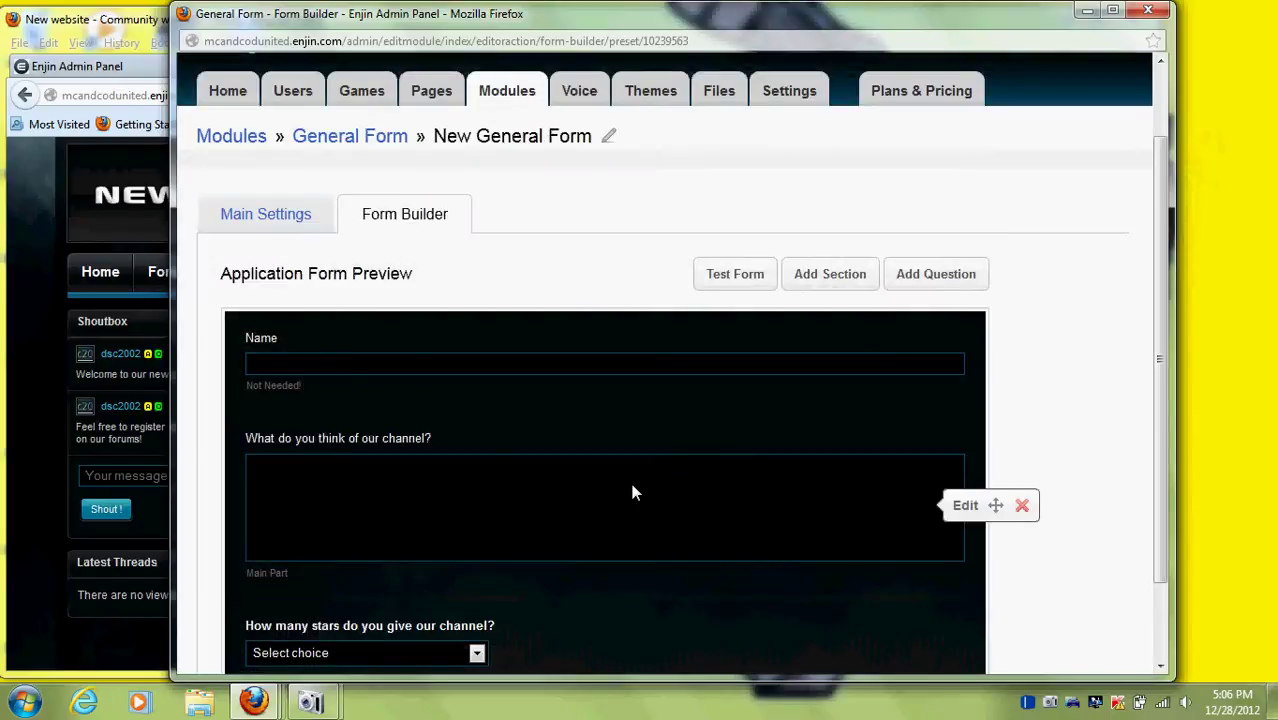
Return to Main Settings, close the admin window, and maximize the community website window
mouse_move(1160, 214)
left_mouse_down()
mouse_move(1164, 350)
mouse_move(1147, 205)
left_mouse_up()
left_click(310, 303)
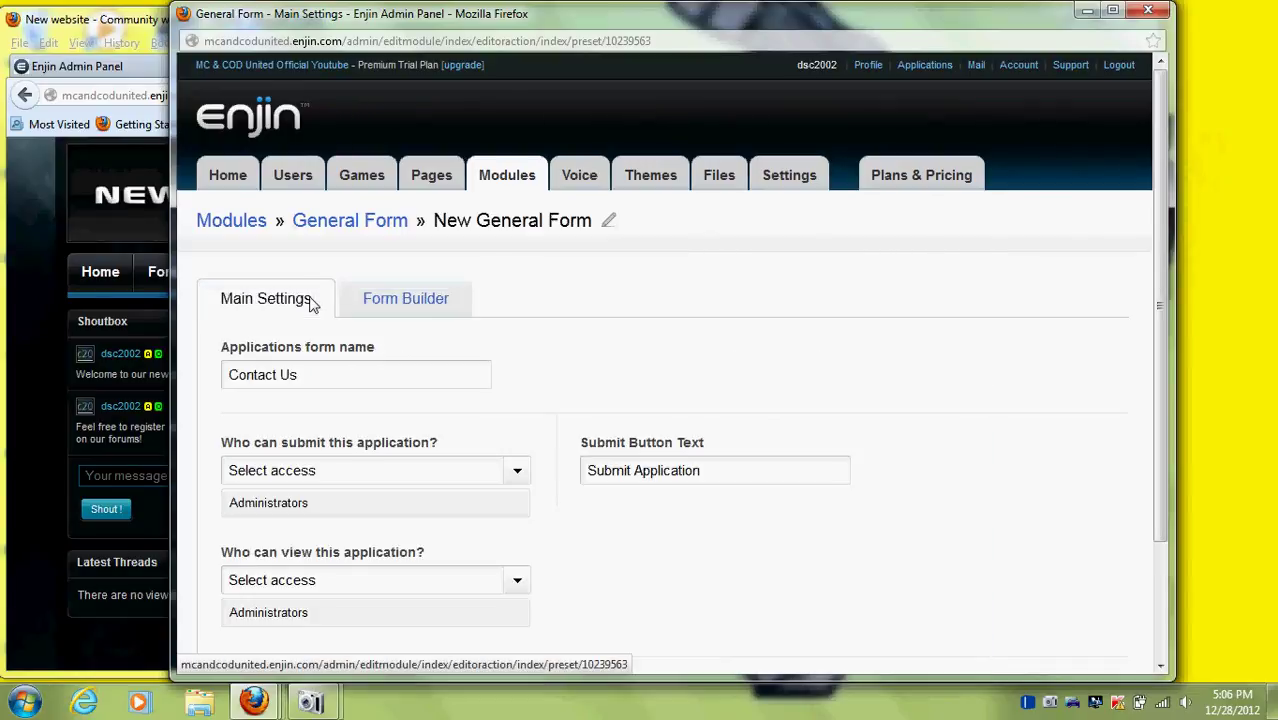
left_click(1158, 16)
double_click(1095, 14)
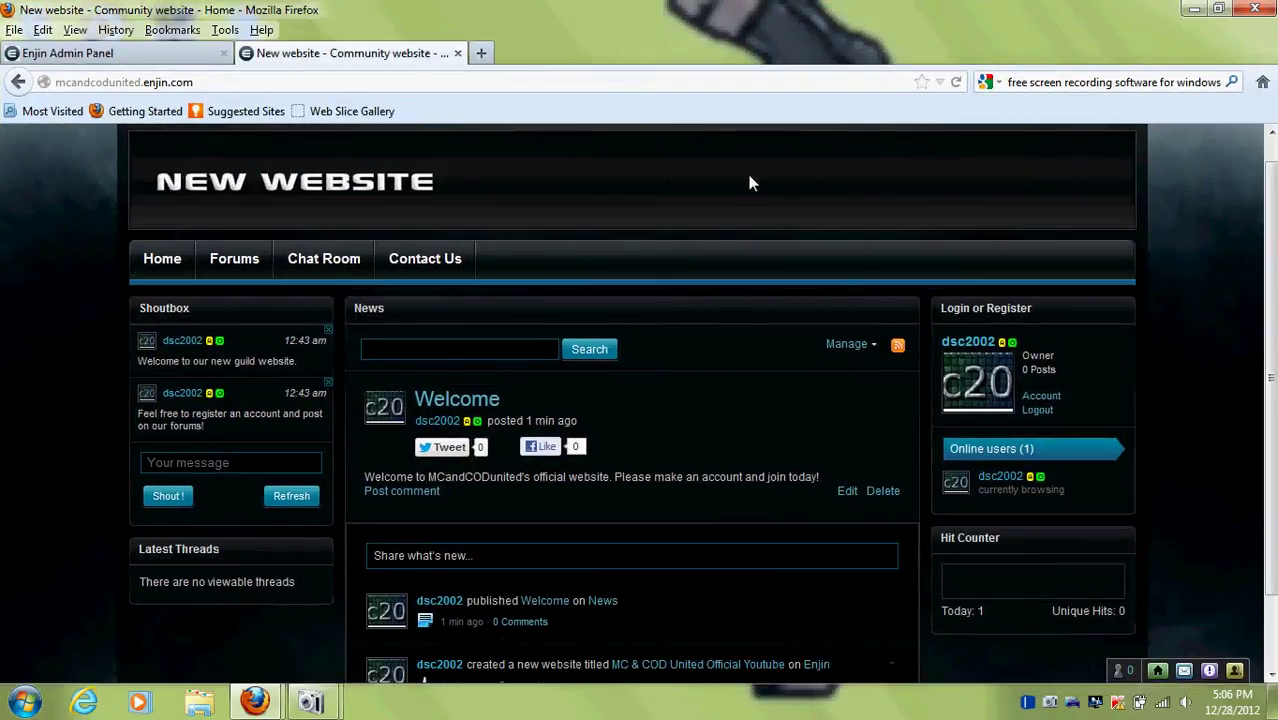
Go back to the admin panel tab and bring up the Users section listing all members
left_click(92, 54)
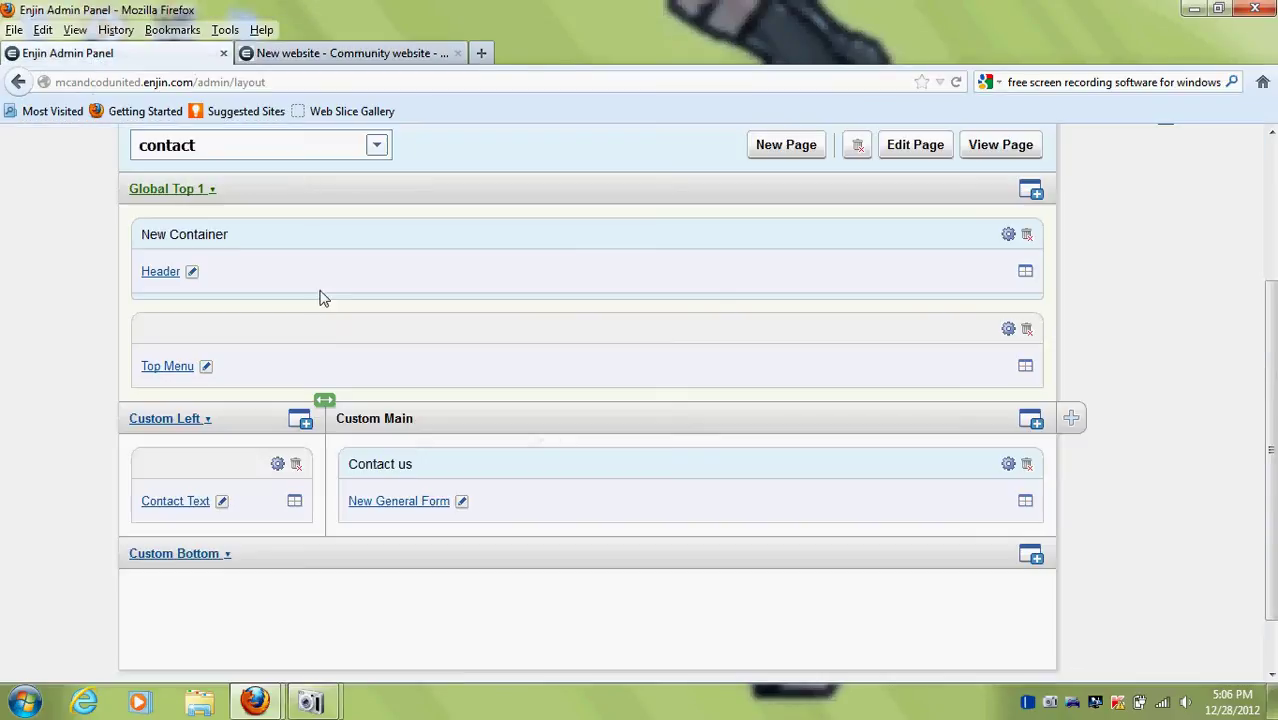
scroll(1274, 341, "up", 2)
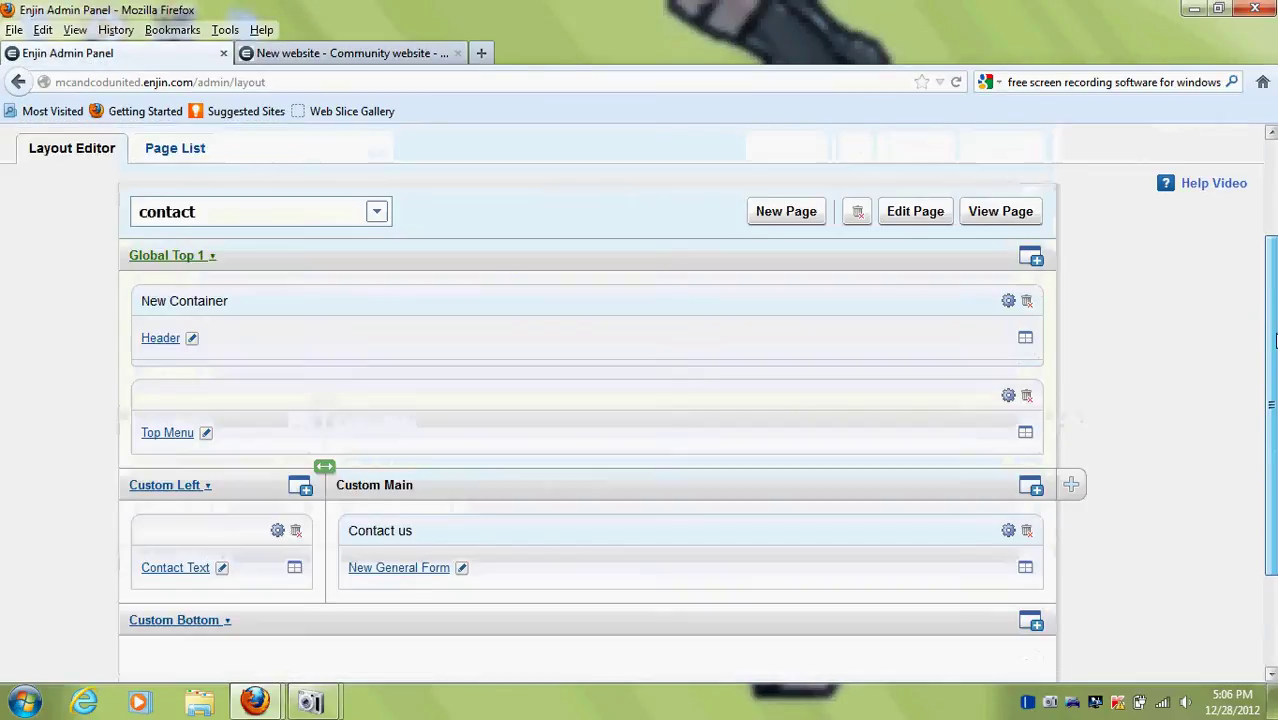
scroll(1272, 300, "up", 2)
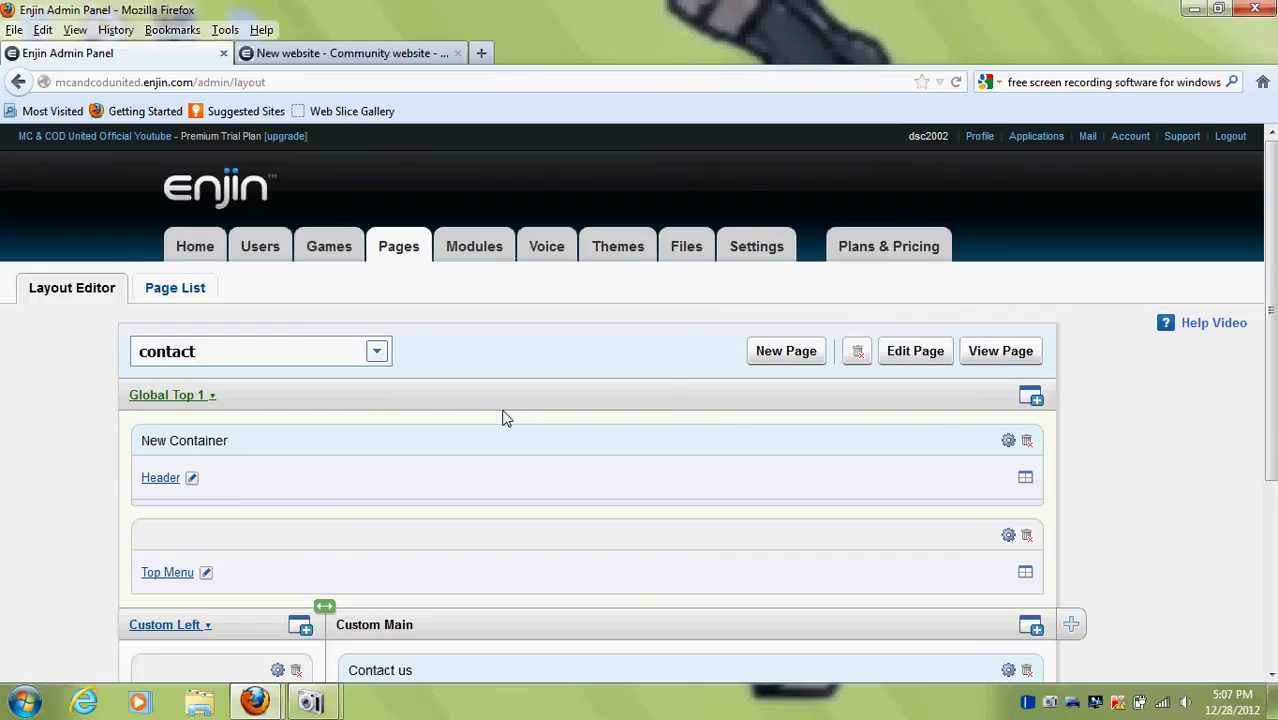
left_click(272, 253)
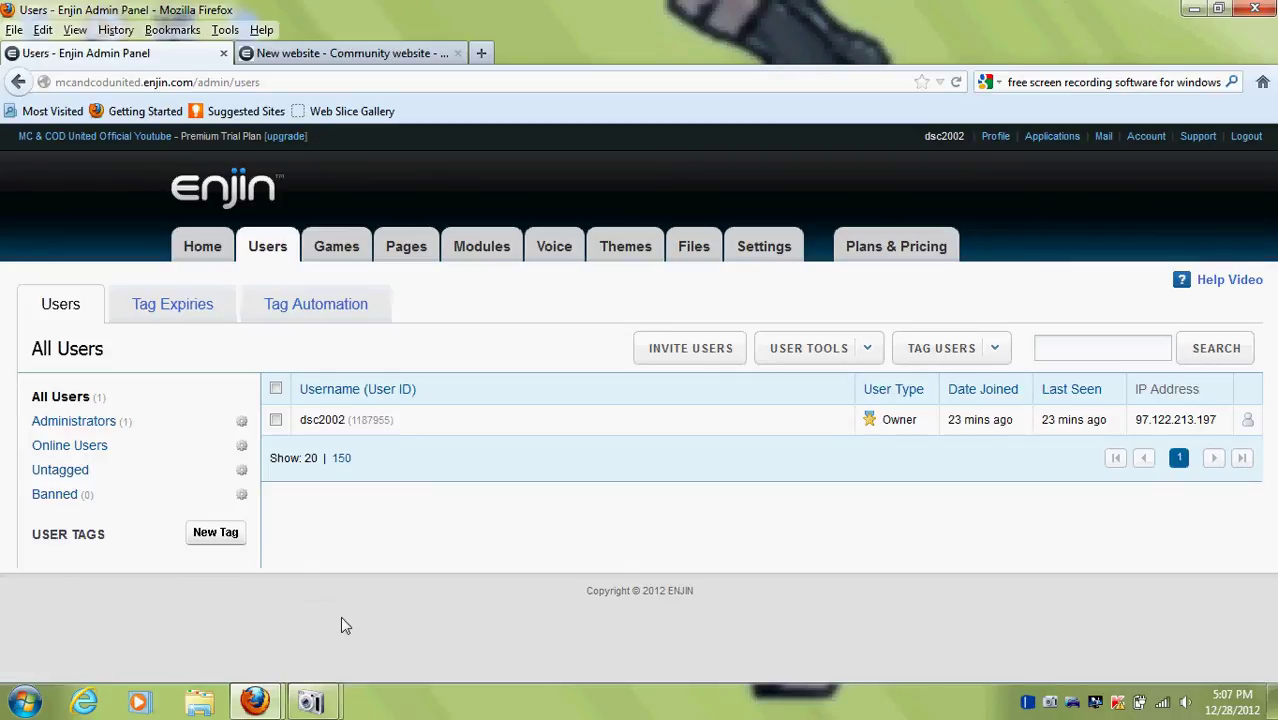
left_click(241, 495)
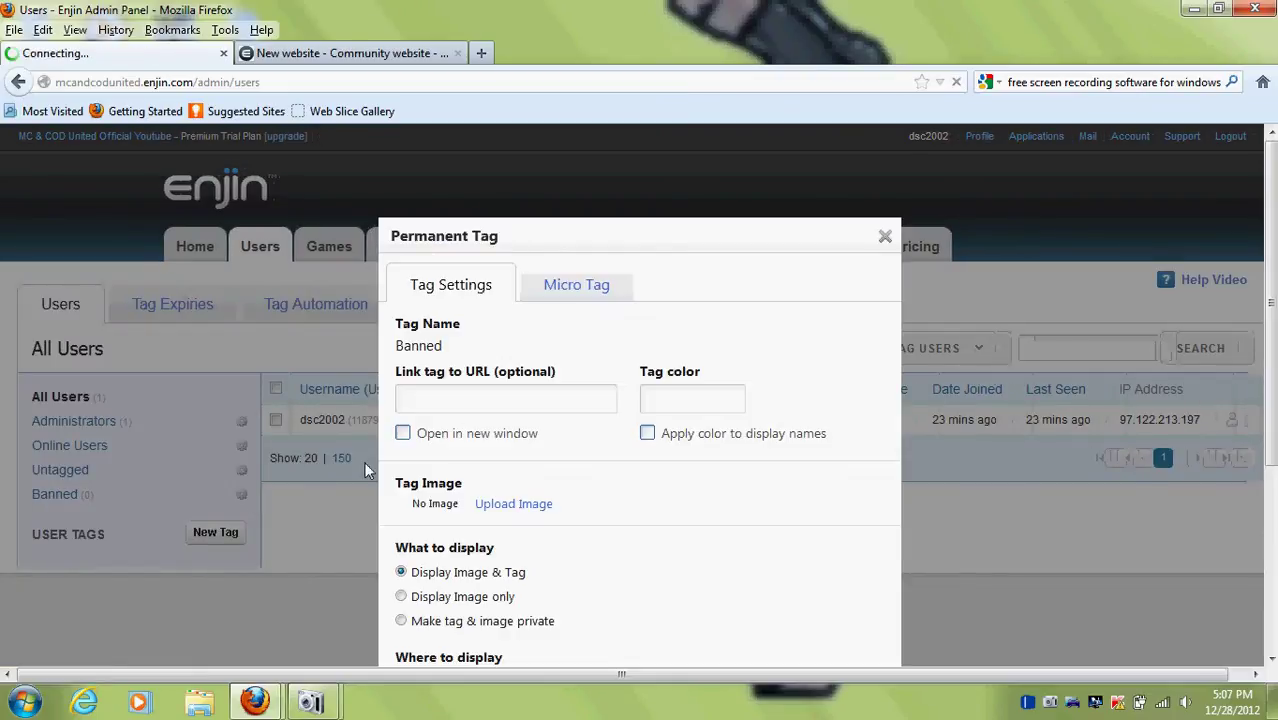
left_click(885, 238)
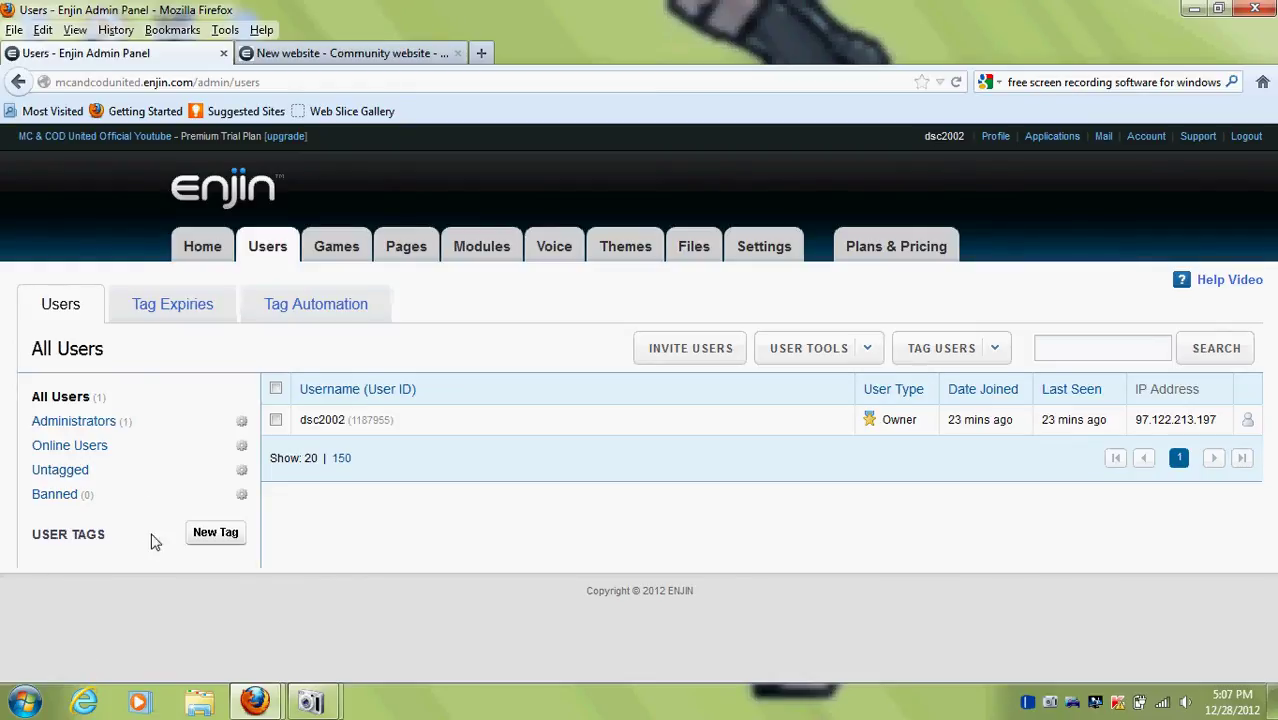
Create a new user tag named 'Owner' with a full blue tag colour, 0015ff
left_click(211, 535)
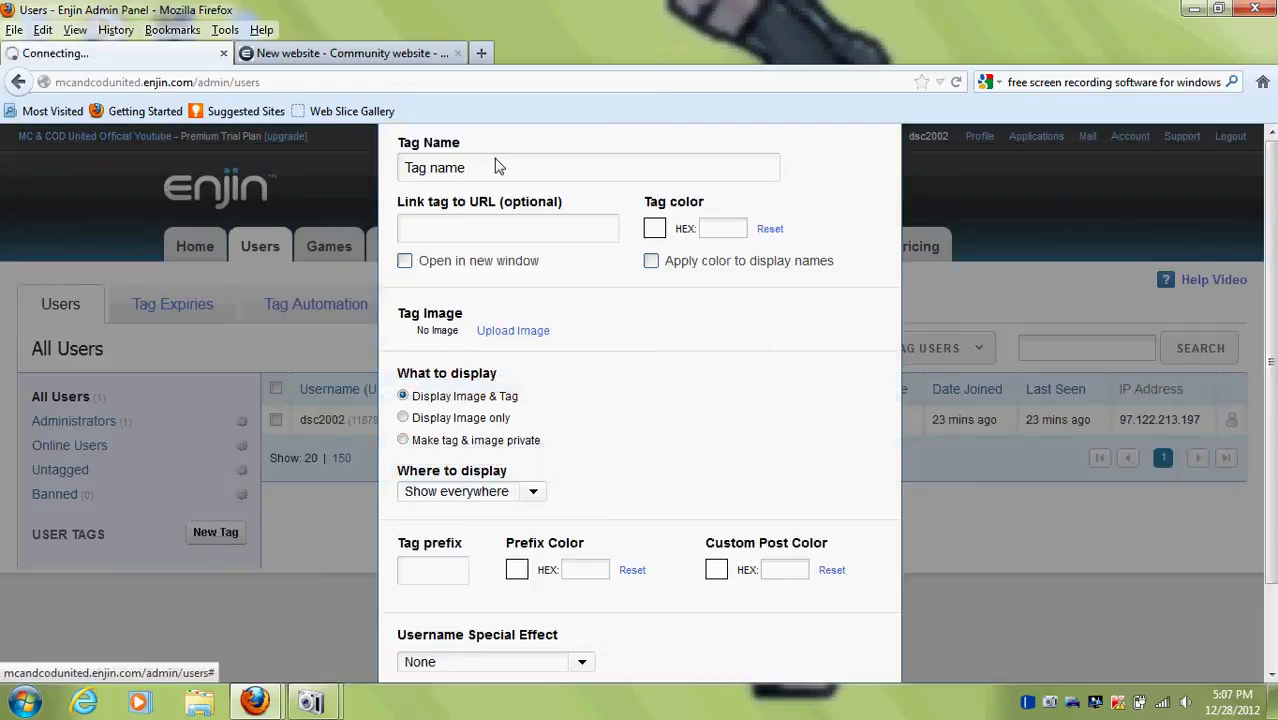
type("Owner")
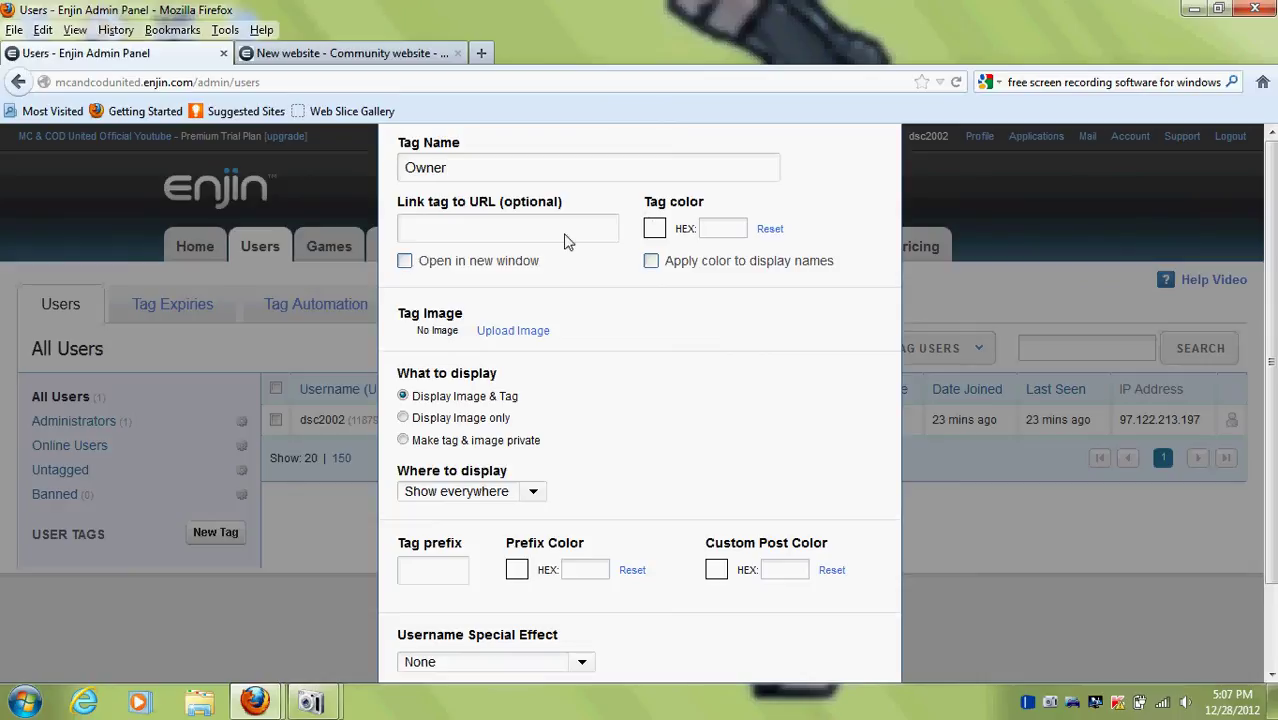
left_click(654, 229)
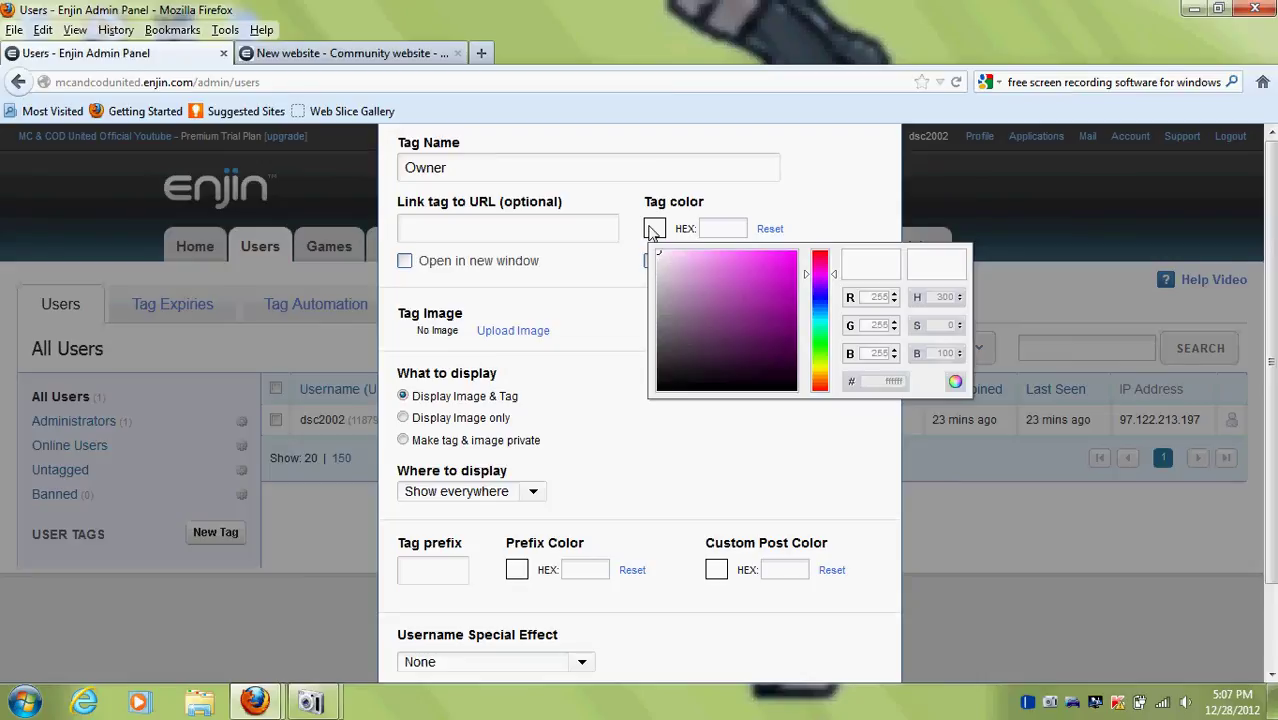
left_click(823, 299)
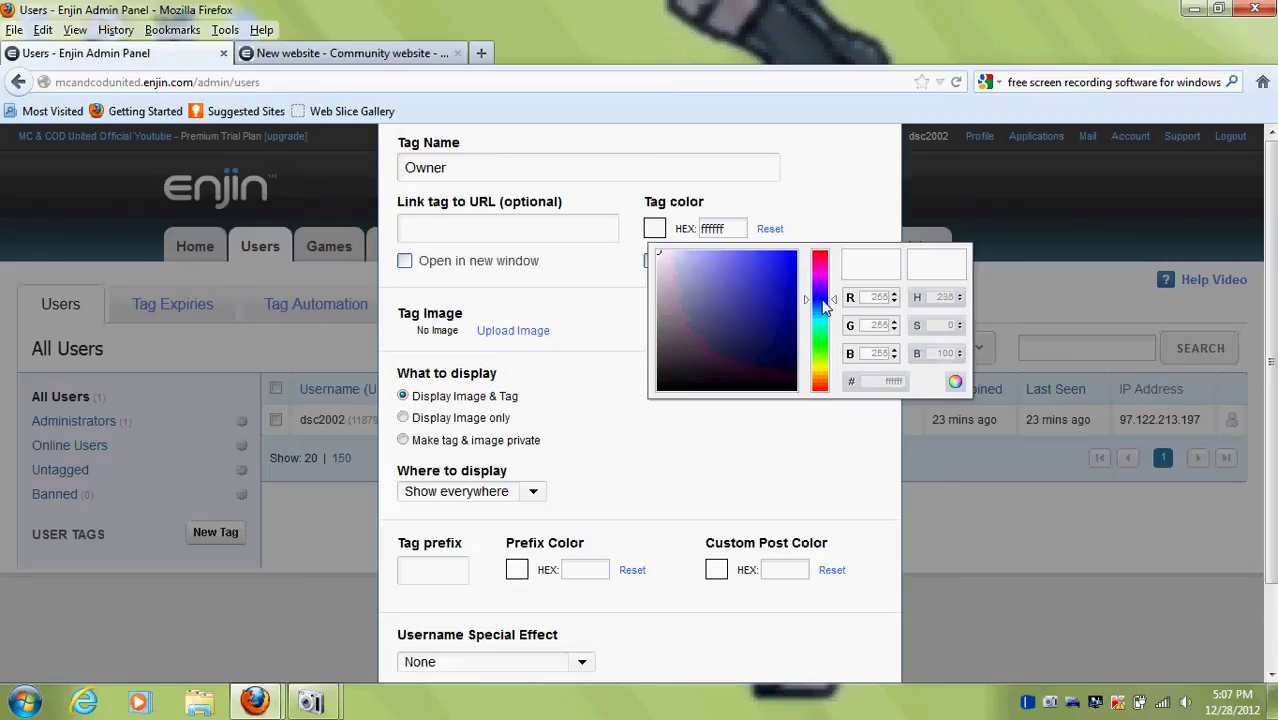
left_click_drag(789, 300, 890, 194)
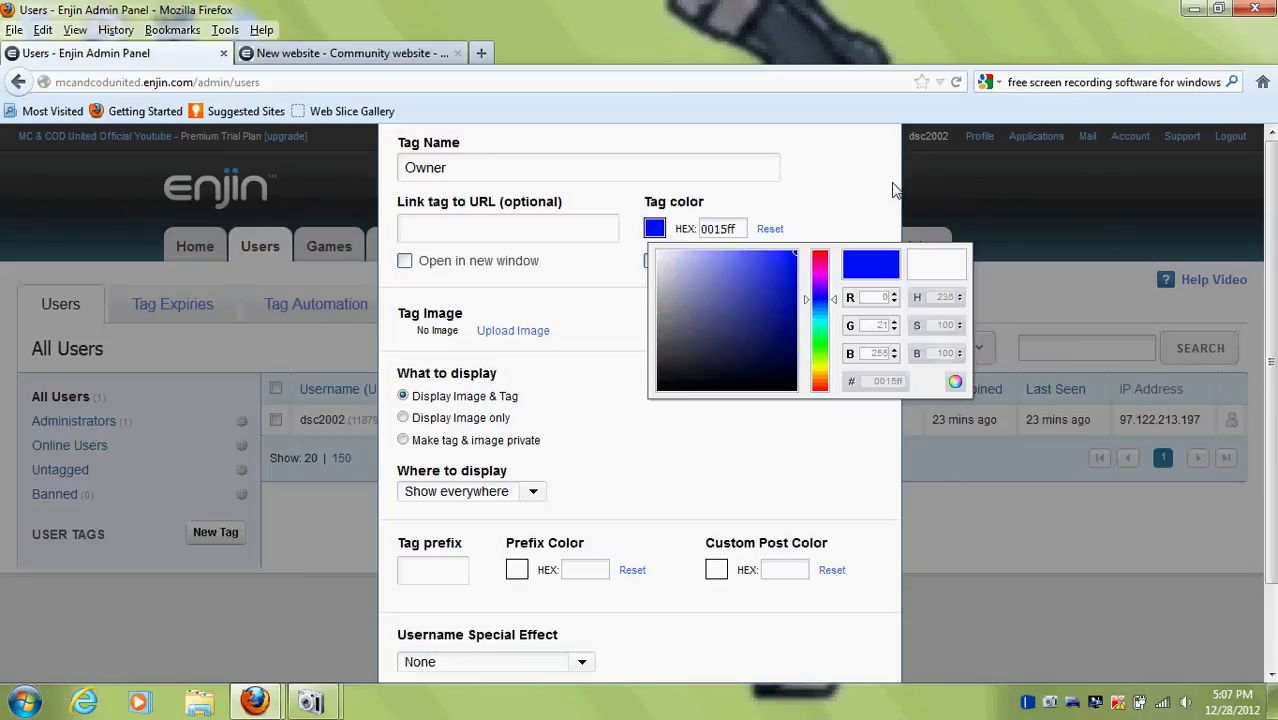
left_click(752, 479)
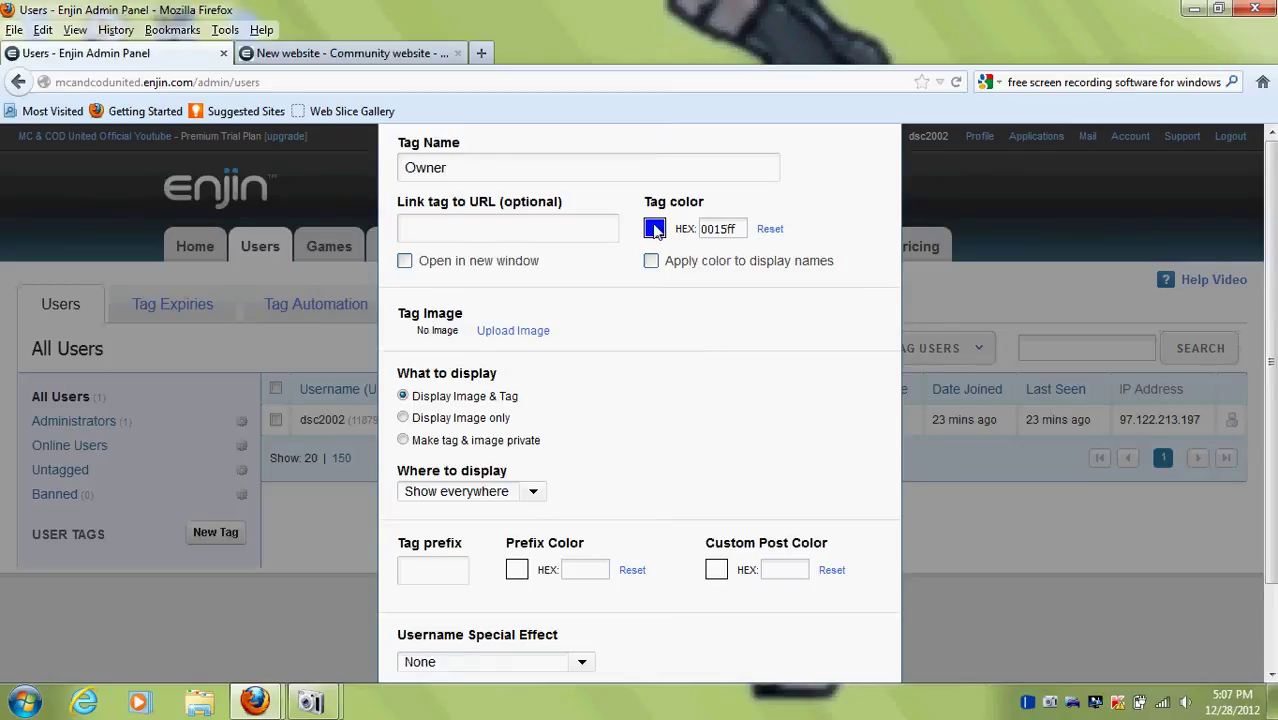
left_click(656, 232)
Give the Owner tag the prefix 'Owner' with prefix colour red ff0000
left_click(781, 452)
left_click(438, 577)
type("Owner")
left_click(516, 569)
left_click_drag(686, 428, 684, 392)
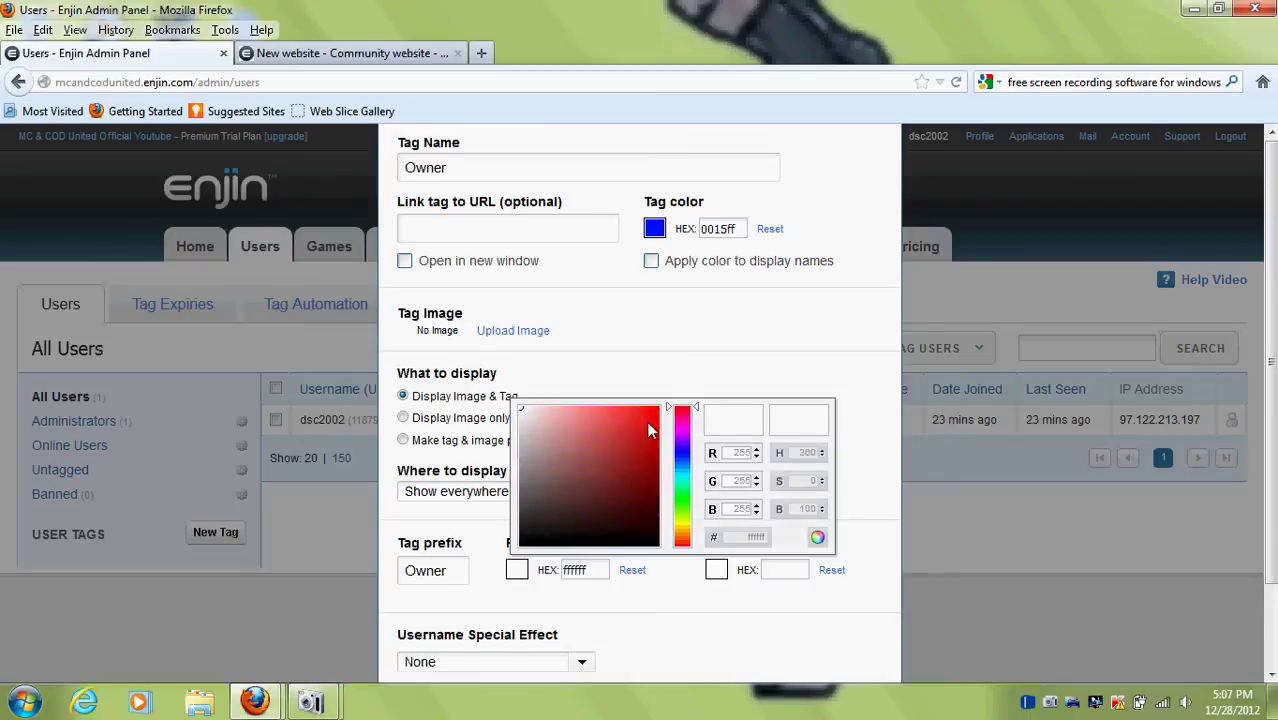
left_click(733, 344)
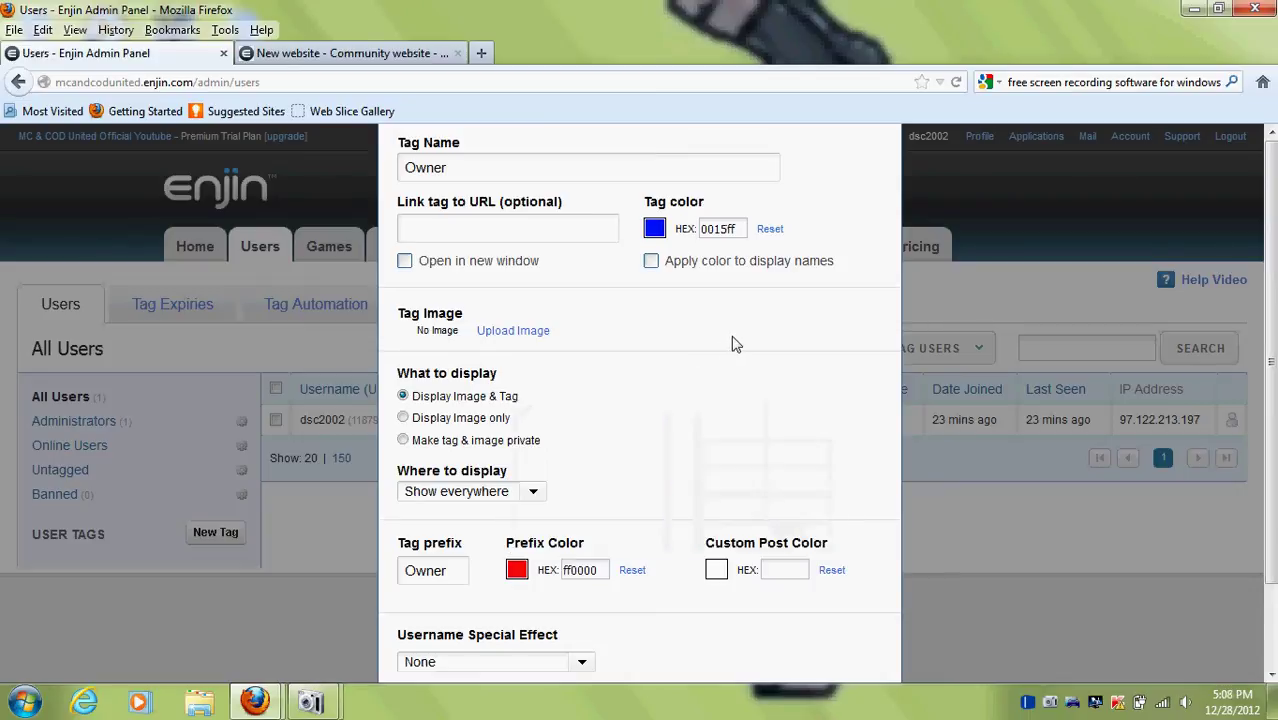
Set the Owner tag's custom post colour to magenta ff00ff
left_click(716, 569)
left_click_drag(860, 428, 890, 385)
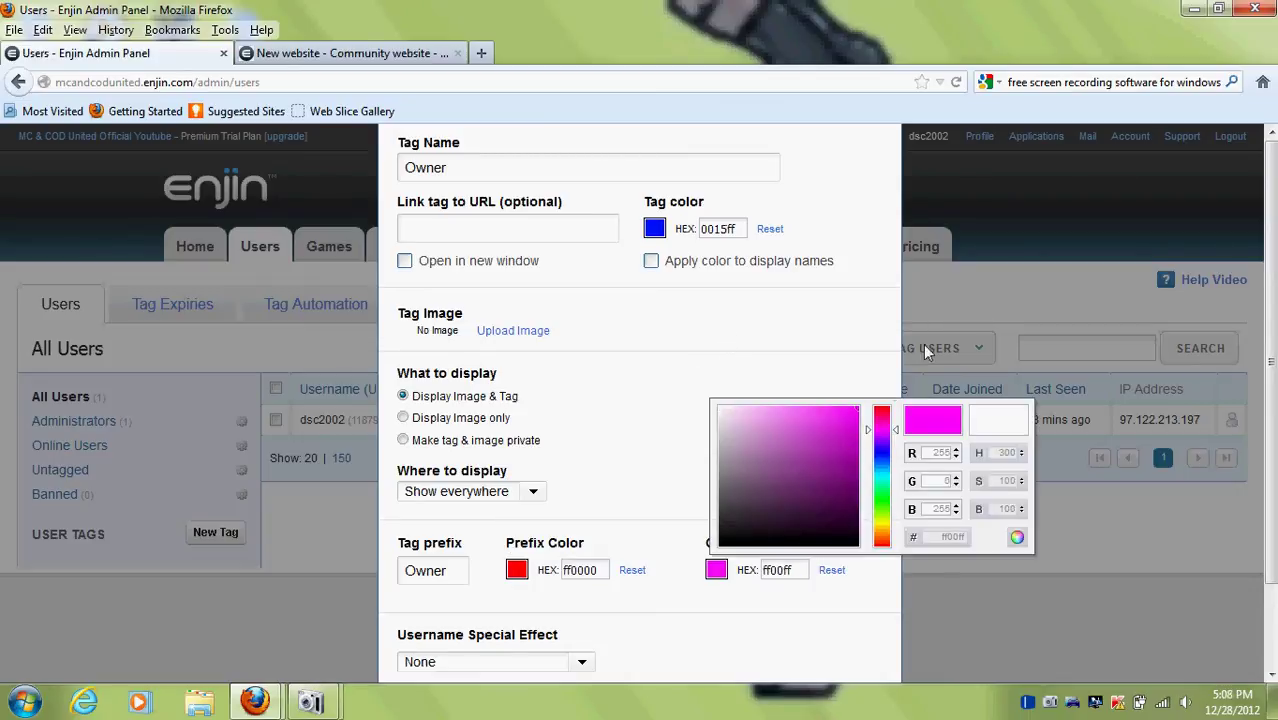
left_click(839, 648)
scroll(1273, 380, "down", 2)
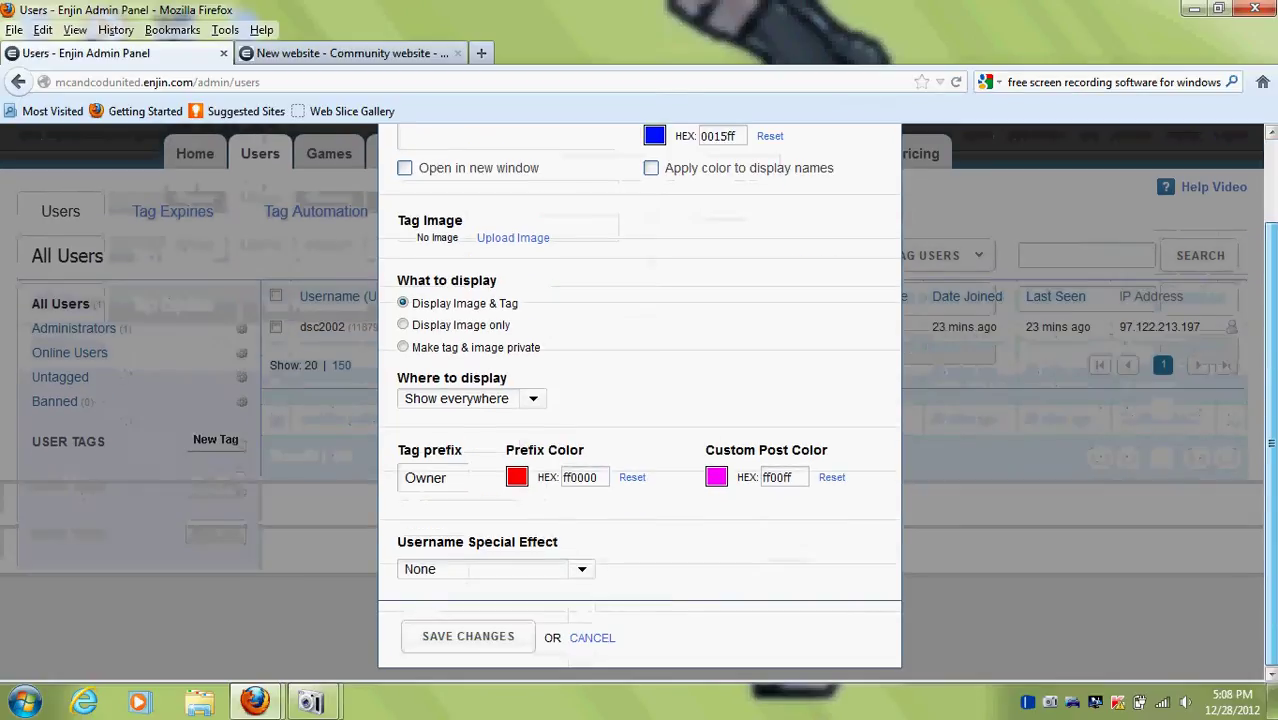
Choose the Glow username special effect for the Owner tag and save the tag
left_click(582, 570)
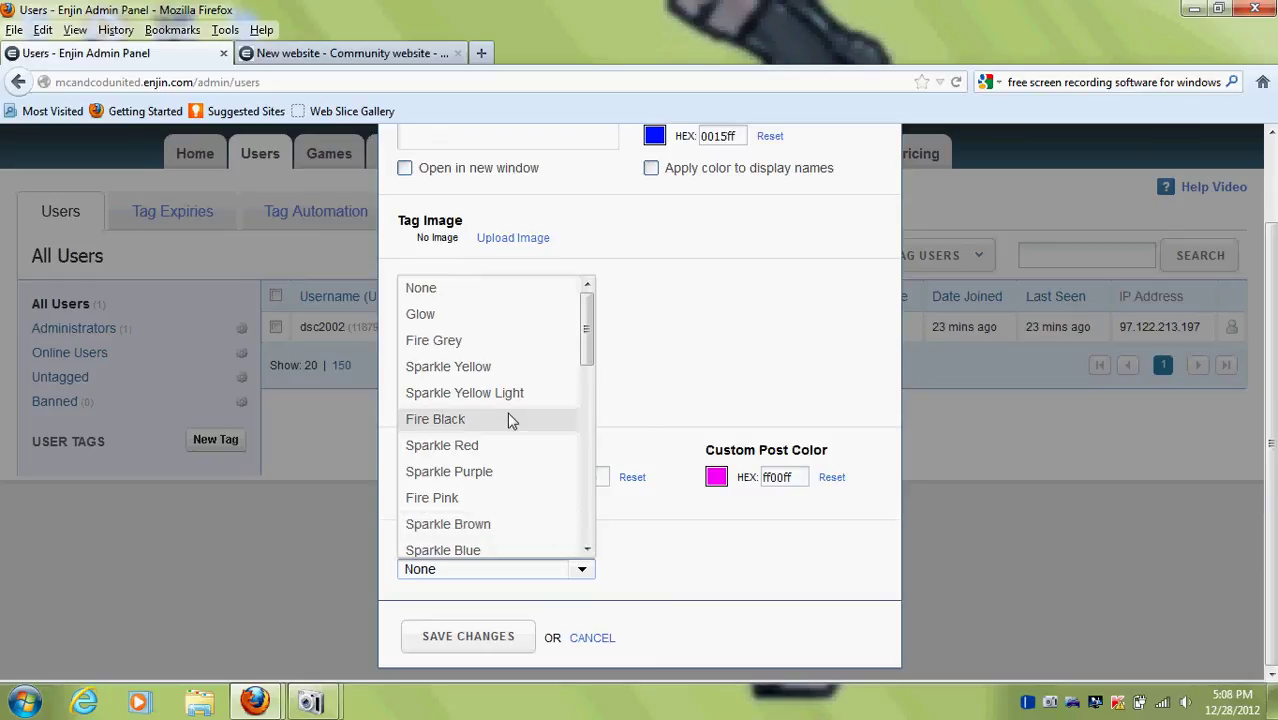
left_click(479, 316)
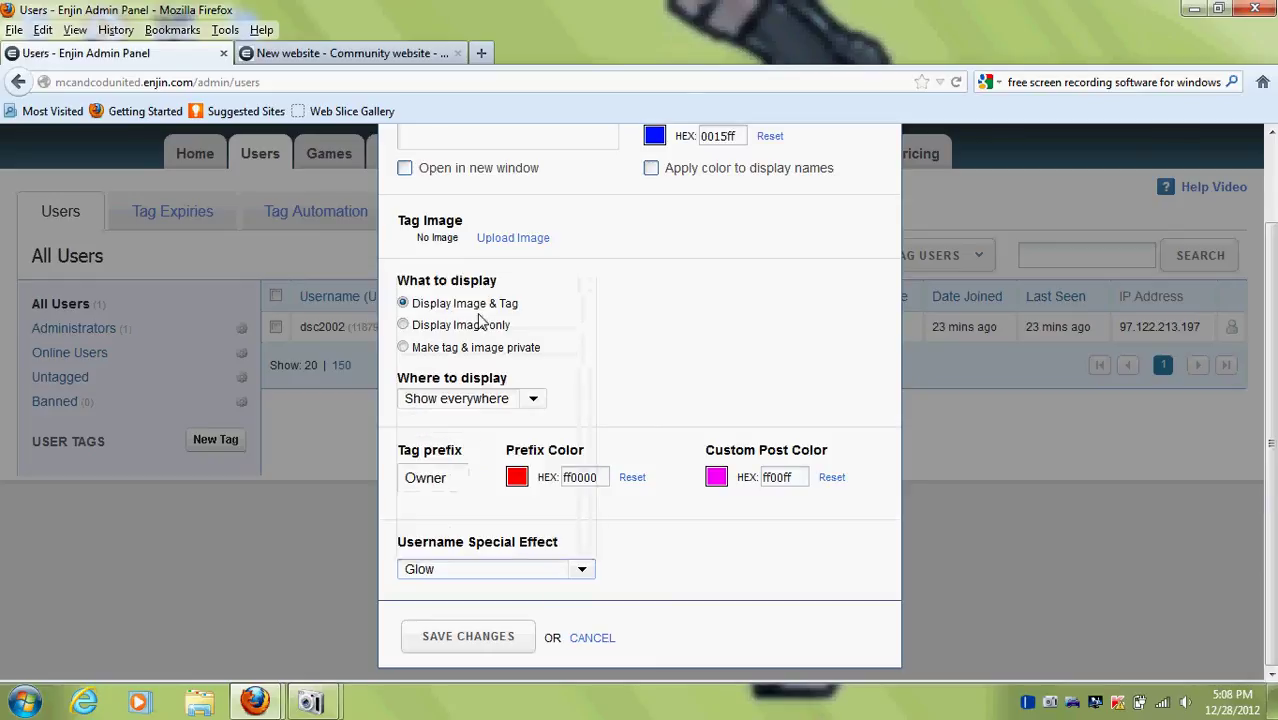
left_click(476, 634)
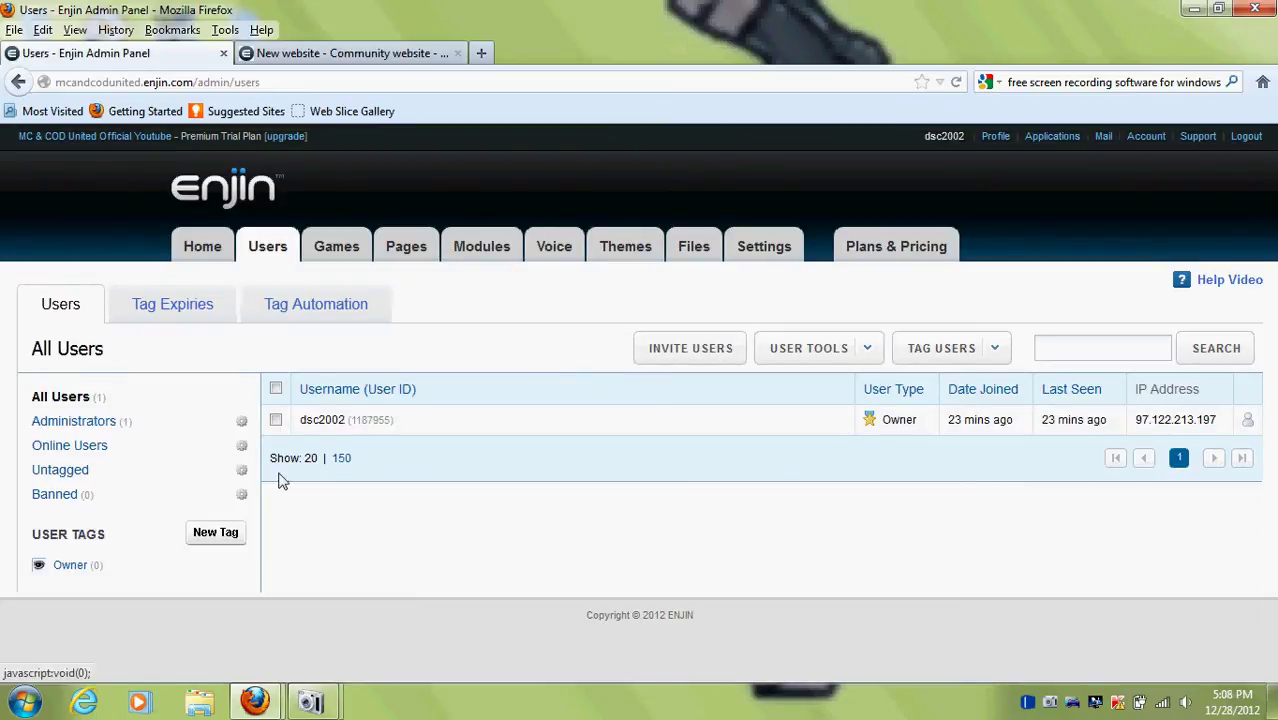
Apply the Owner tag to the admin account with 'Tag will not expire' and save
left_click(276, 422)
left_click(276, 421)
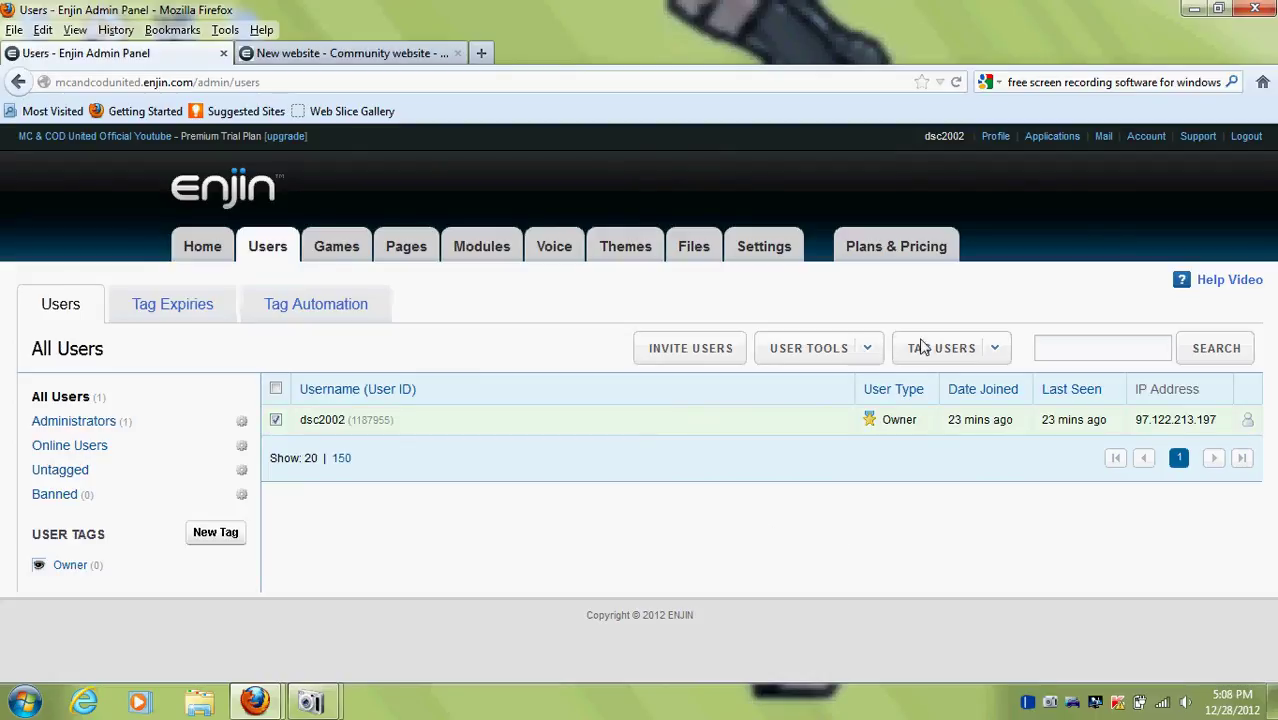
left_click(975, 356)
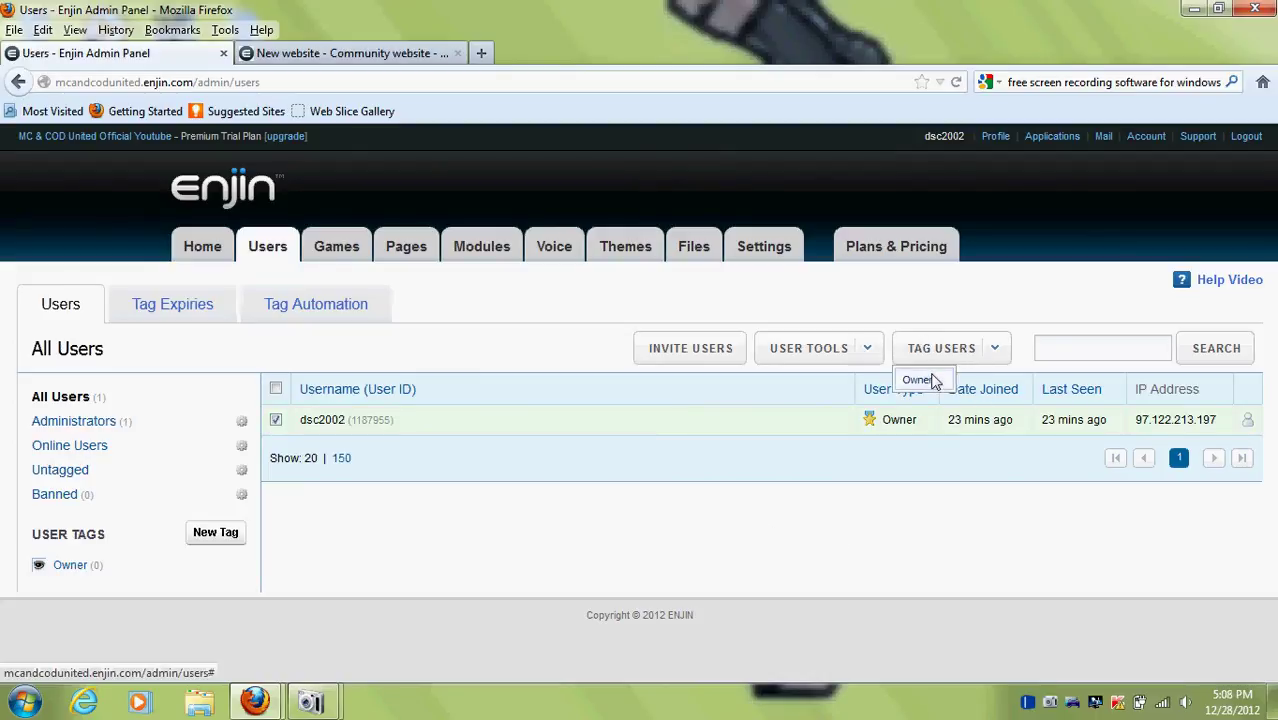
left_click(930, 382)
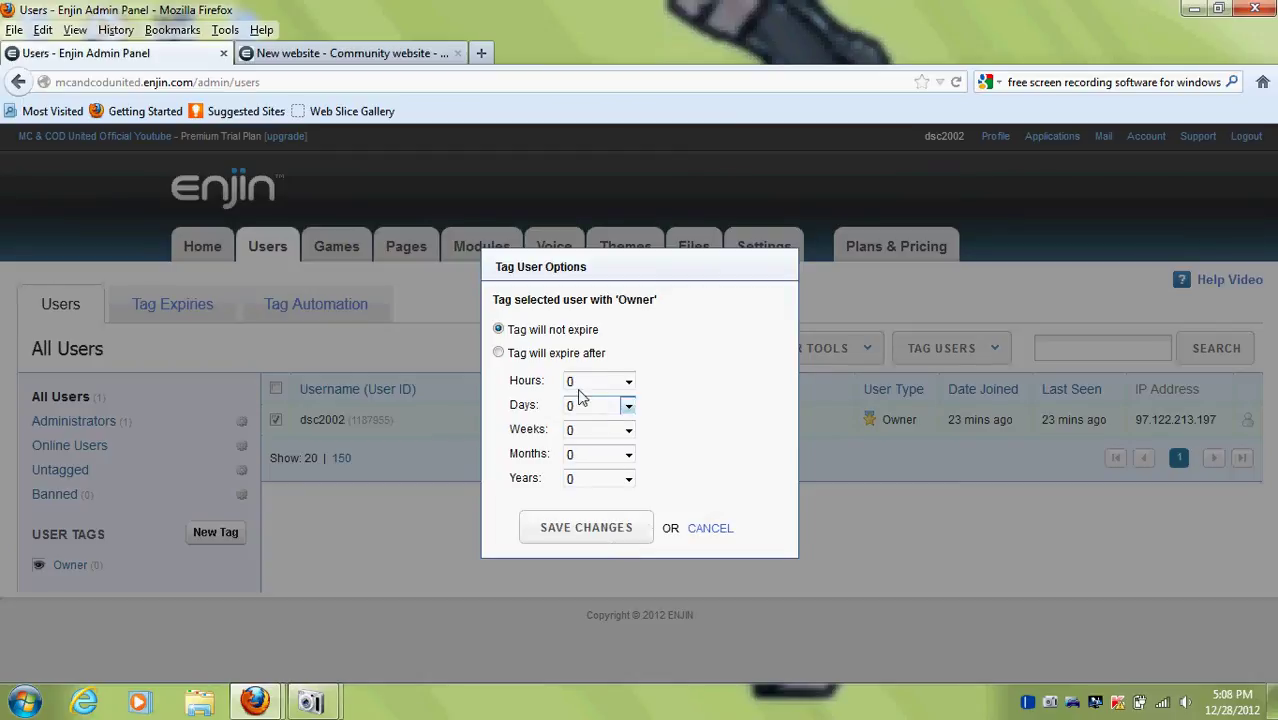
left_click(498, 354)
left_click(498, 330)
left_click(587, 530)
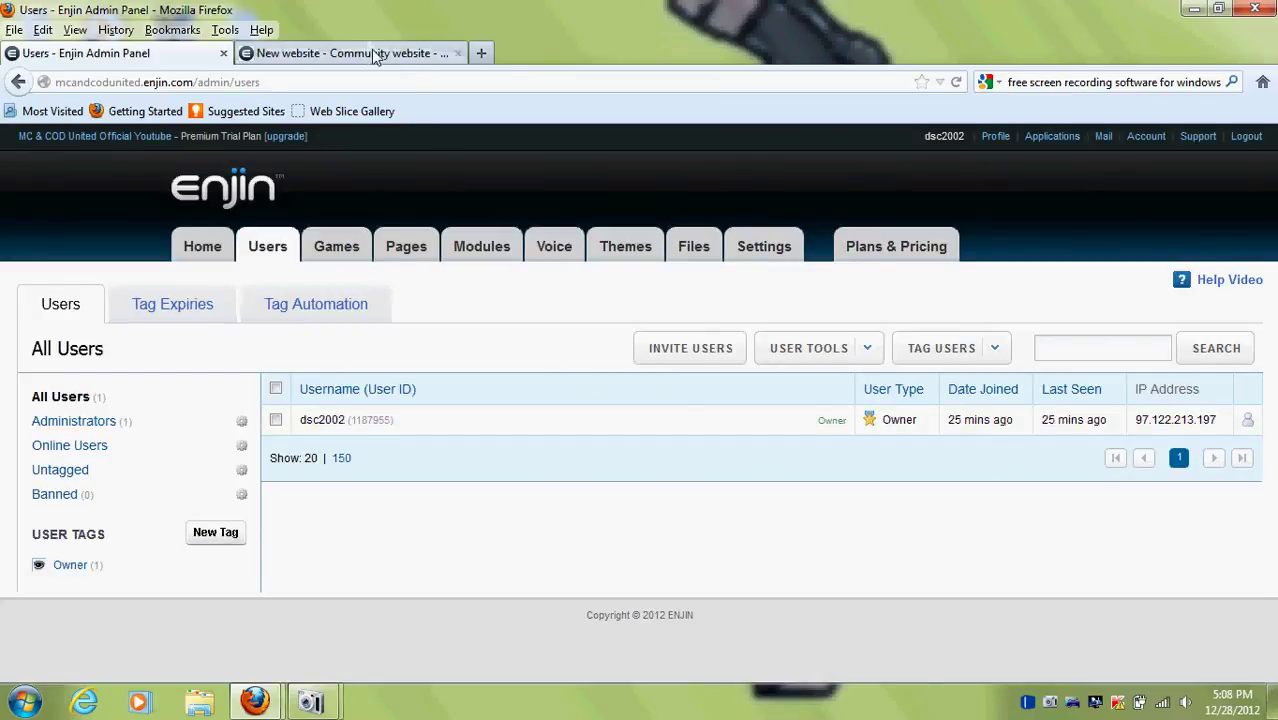
View the Owner tag on the community website, then reopen the Owner tag's edit settings
left_click(375, 57)
left_click(847, 344)
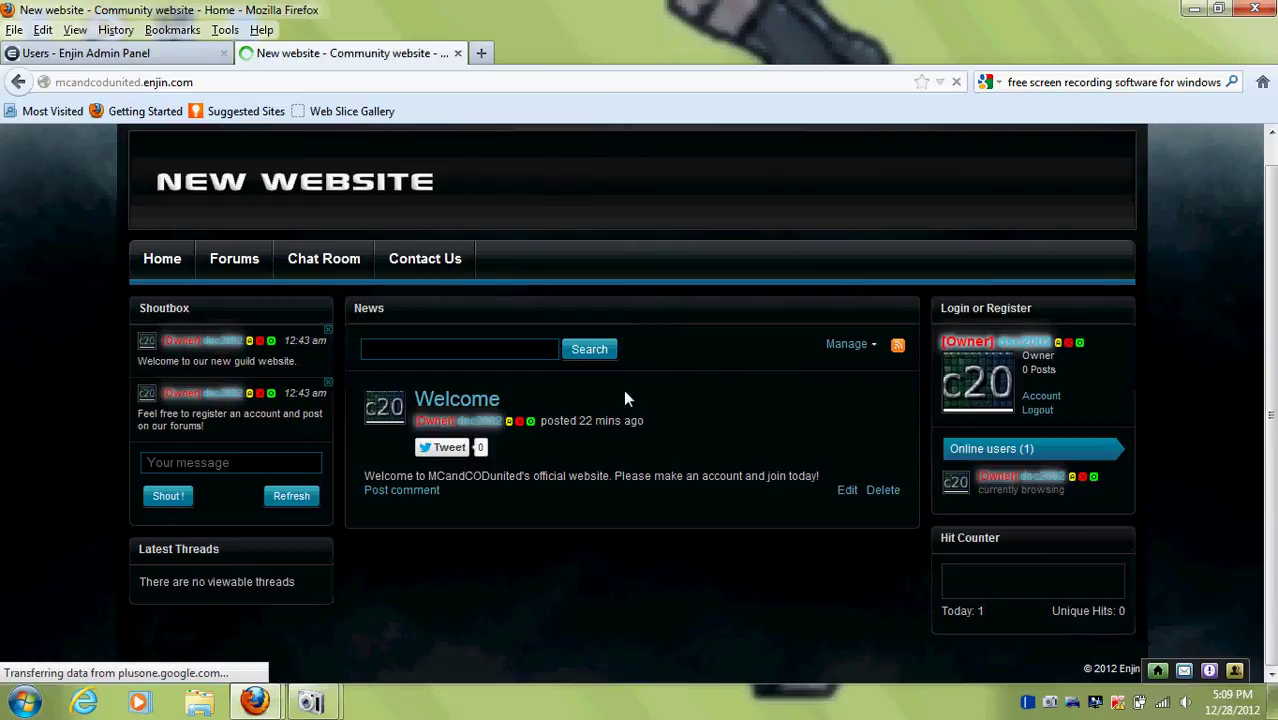
left_click(198, 55)
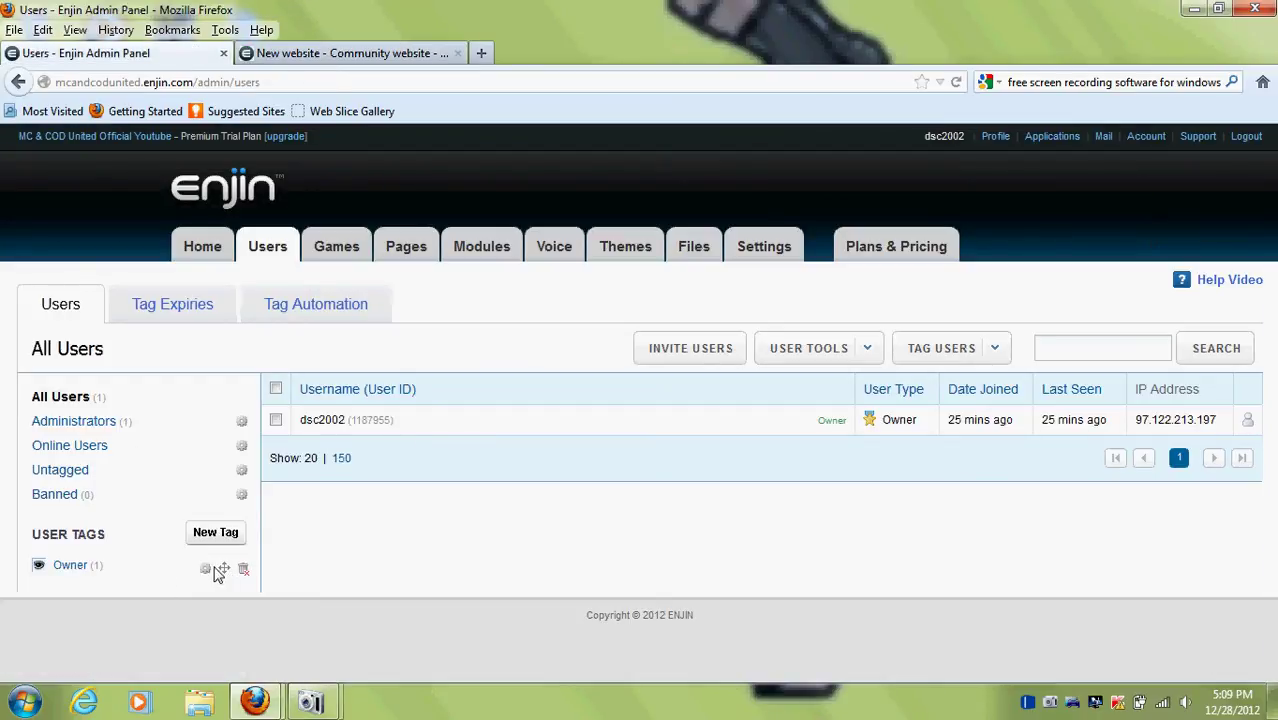
left_click(205, 568)
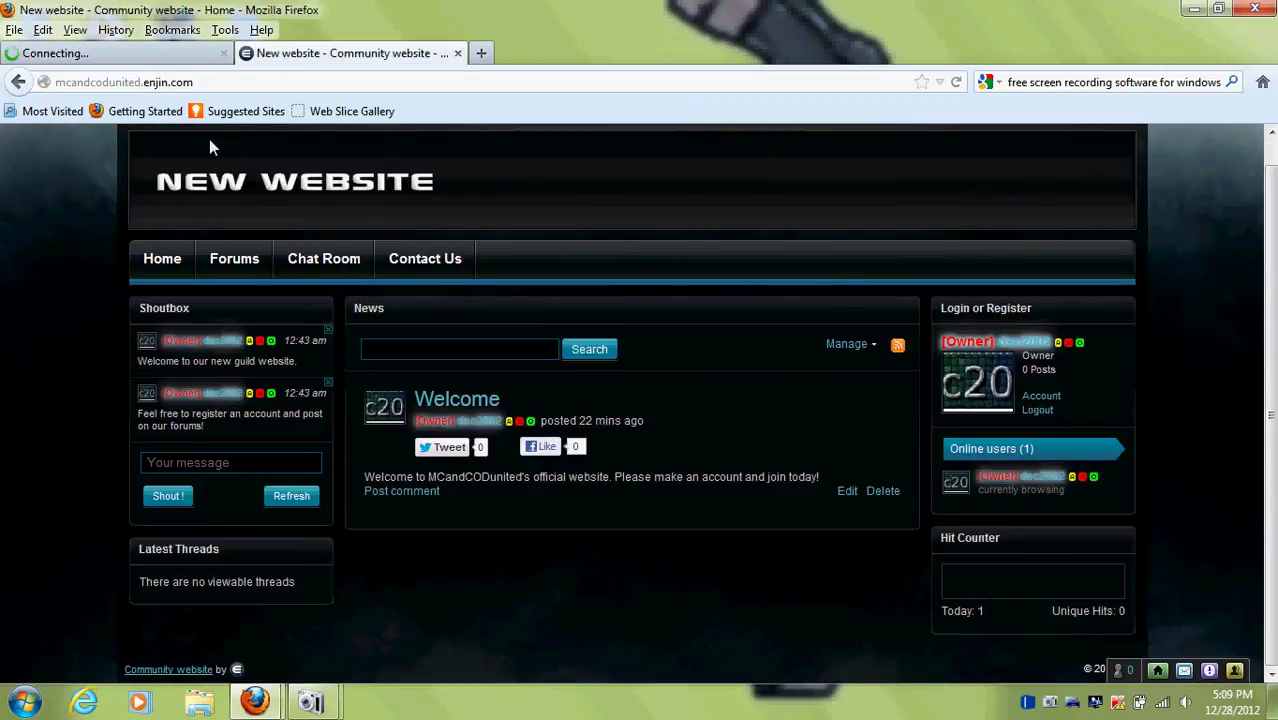
left_click(90, 53)
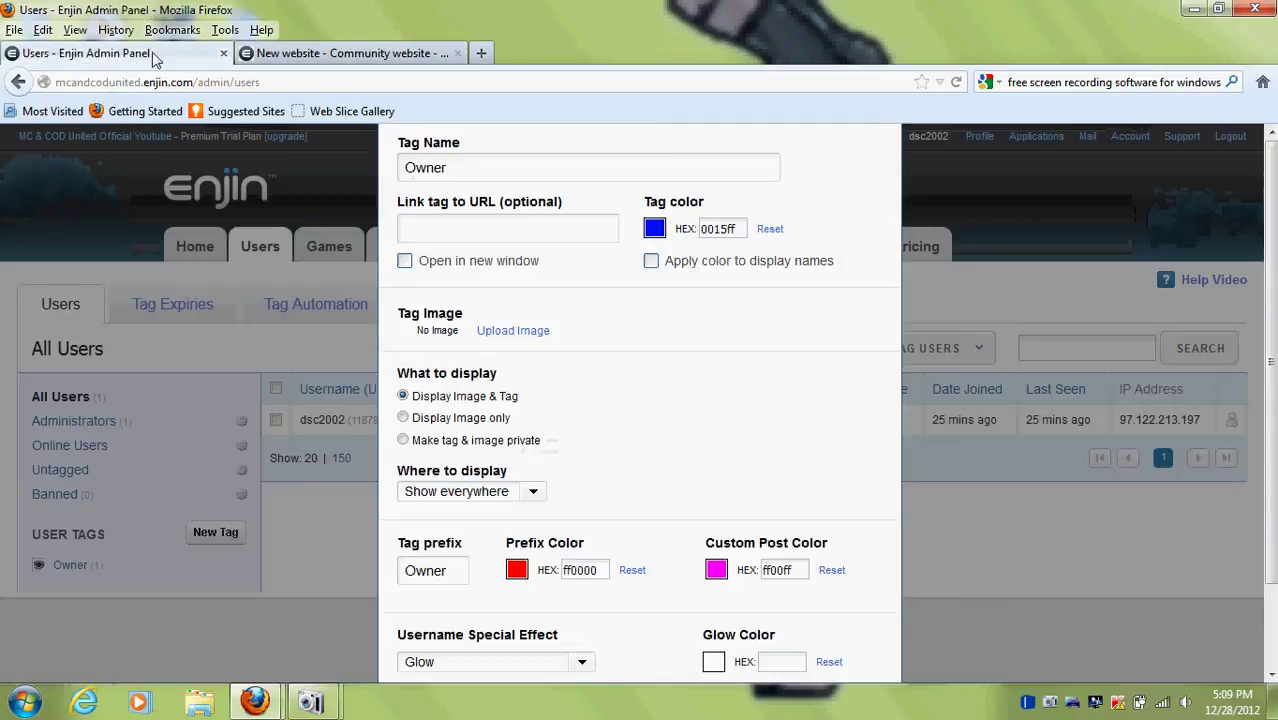
Change the Owner tag colour from blue to green 40ff00 and save it
left_click(654, 231)
left_click_drag(820, 338, 826, 349)
left_click(822, 478)
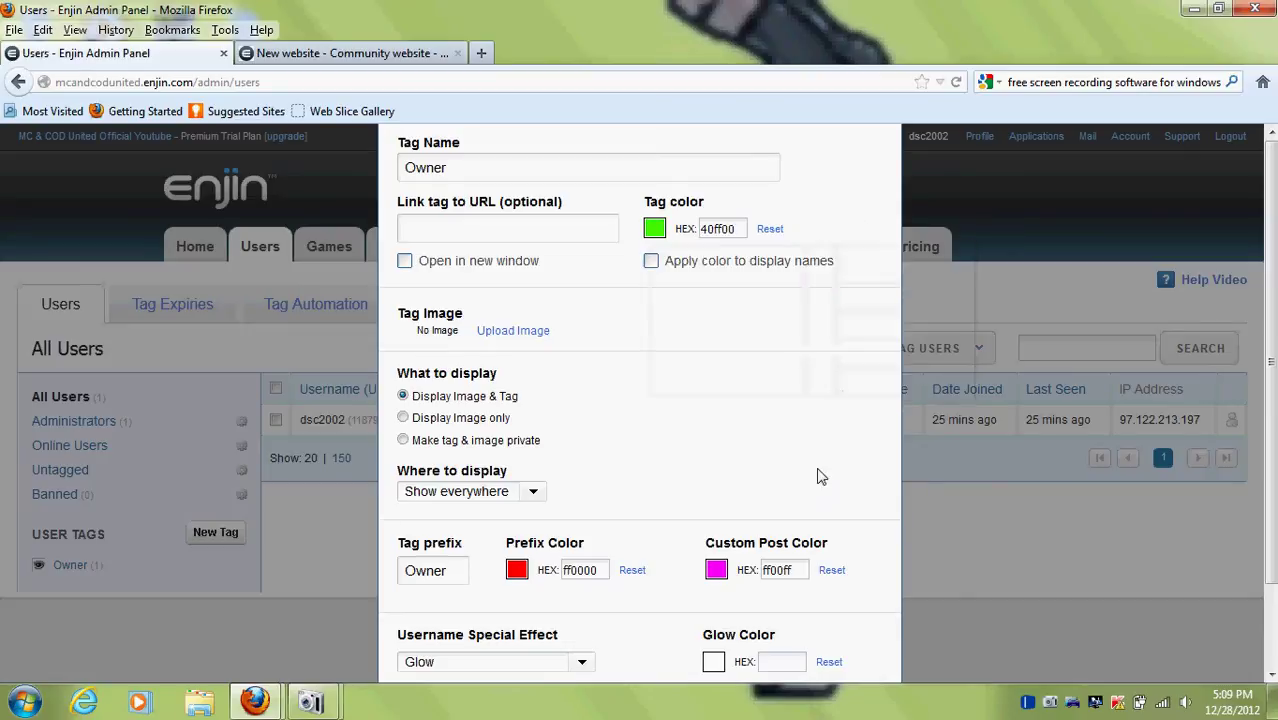
scroll(706, 556, "down", 2)
left_click(465, 635)
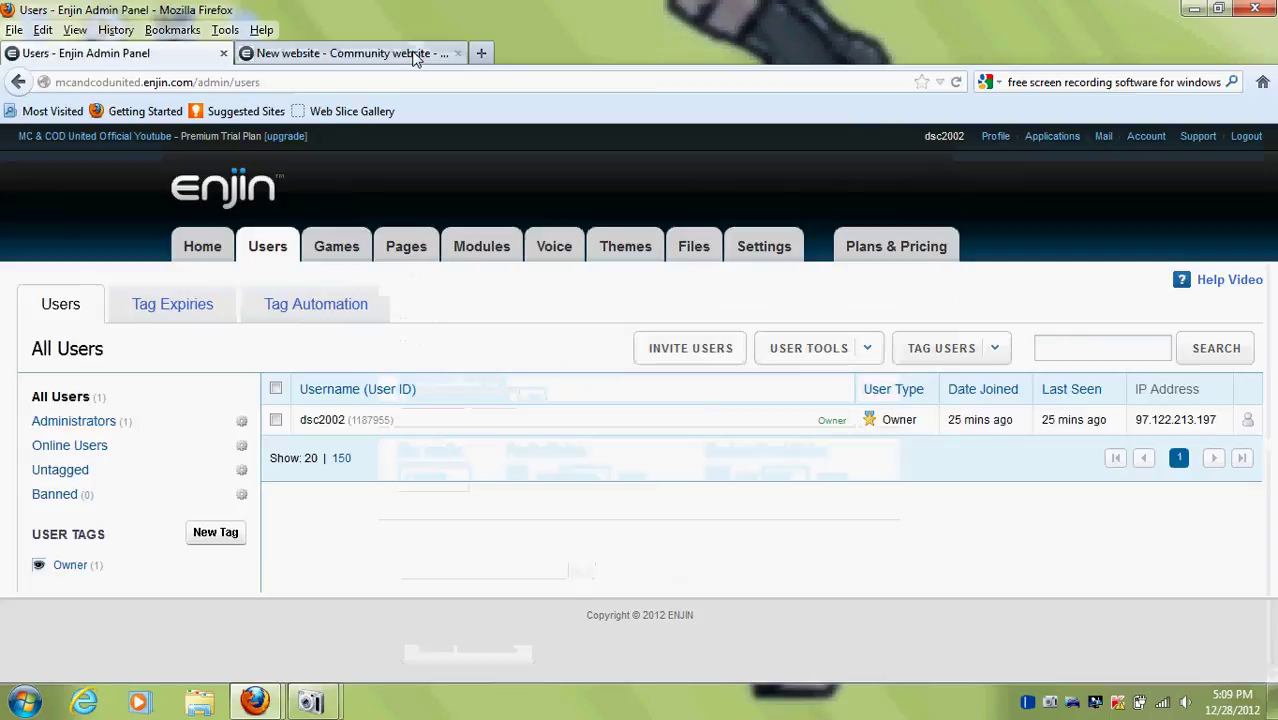
Reload the community website to check the new colour, then return to the admin panel
left_click(415, 56)
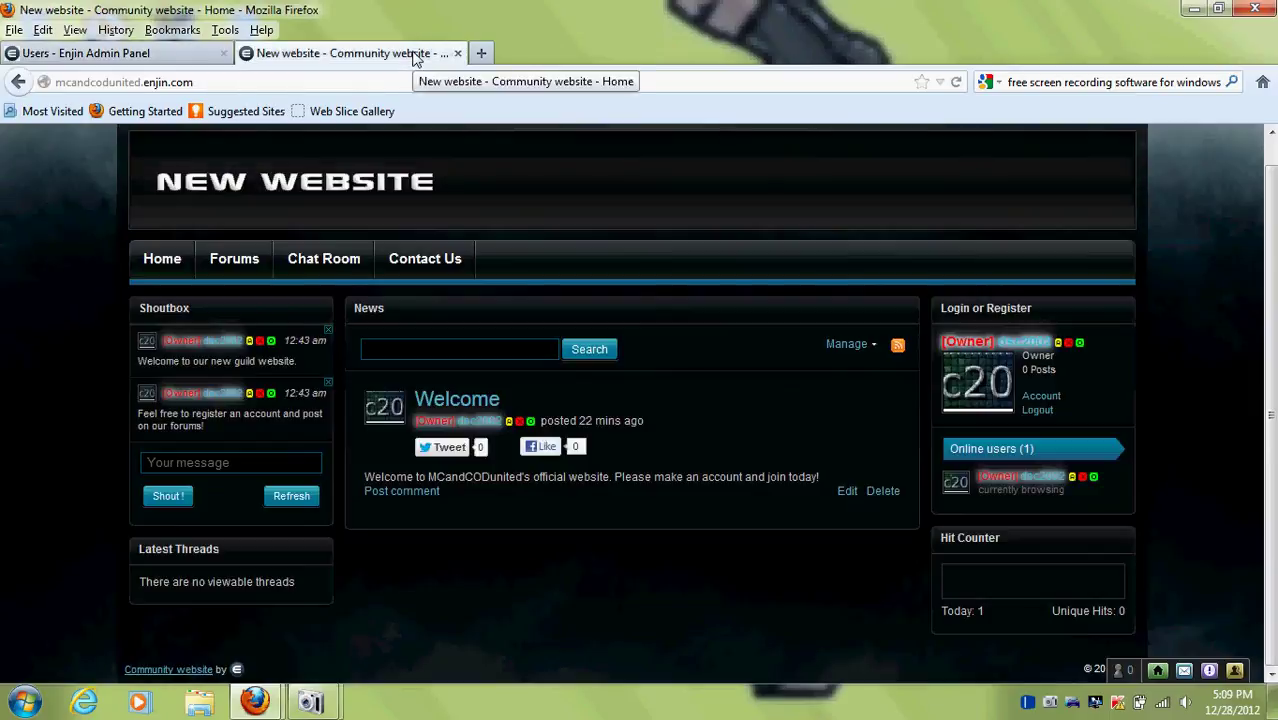
left_click(957, 82)
left_click(120, 53)
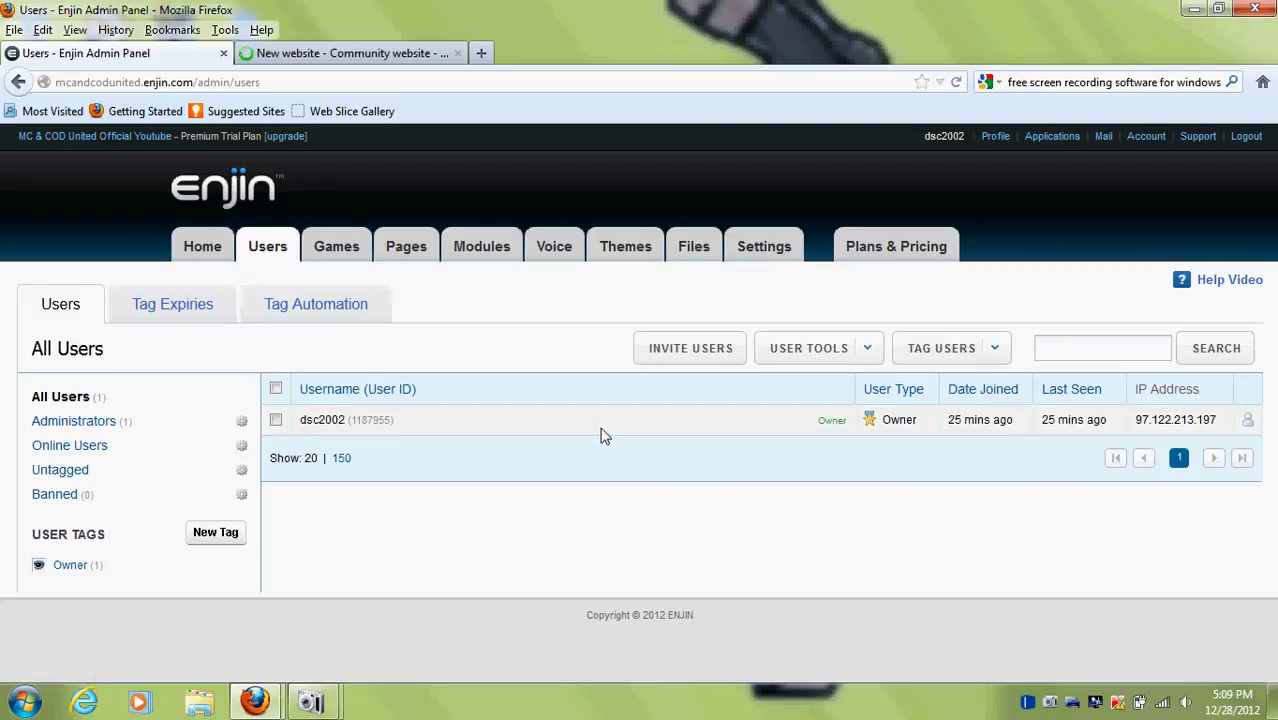
In site settings, copy the site name into the Website Description field
left_click(755, 250)
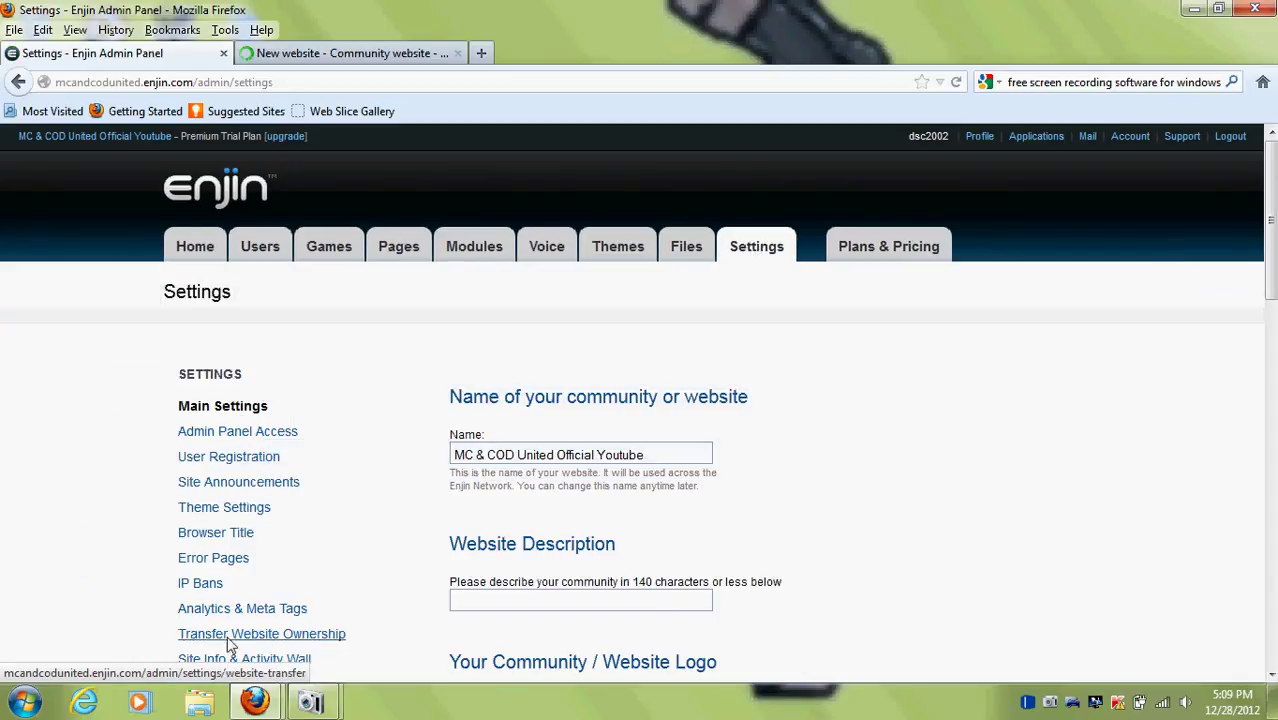
left_click(533, 603)
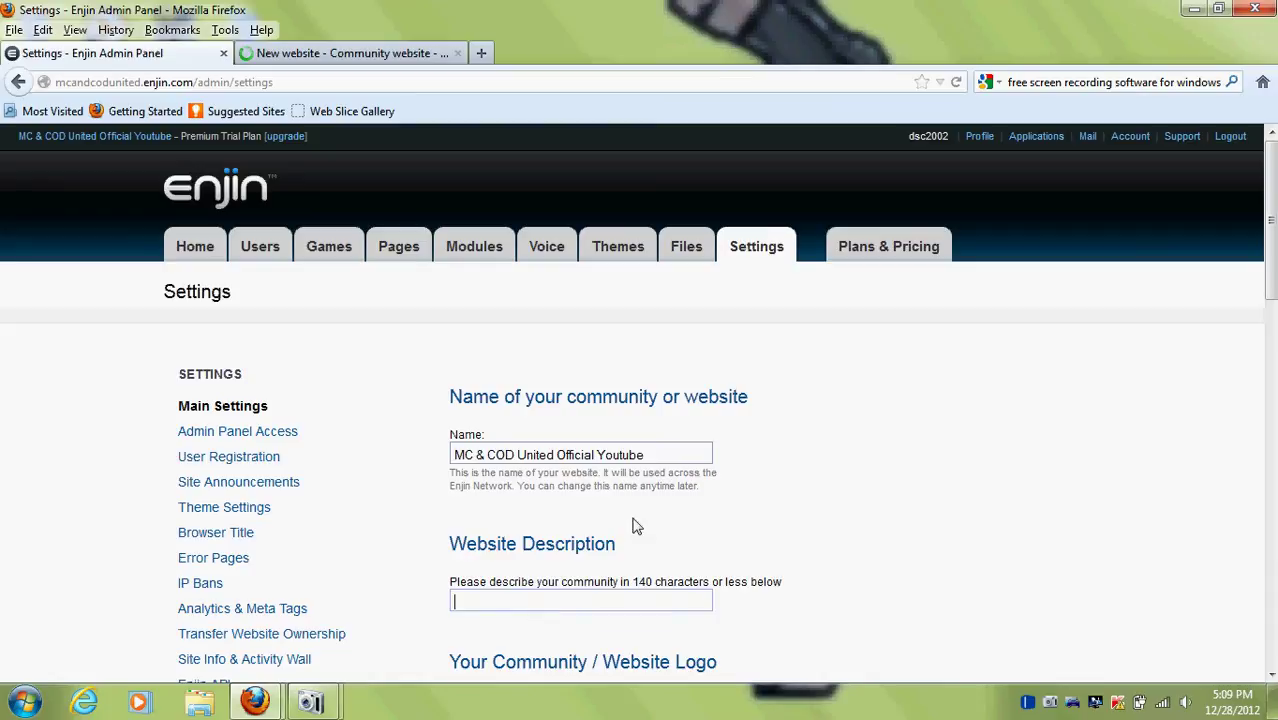
left_click_drag(660, 459, 368, 424)
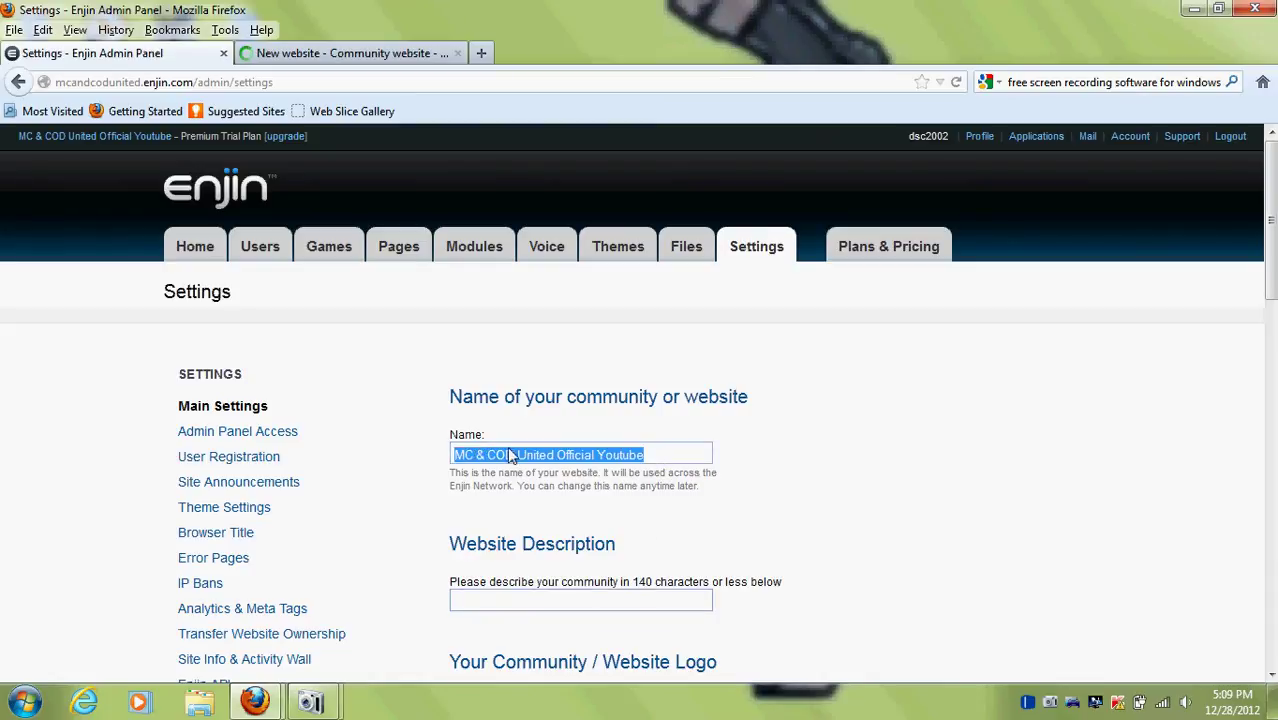
right_click(558, 456)
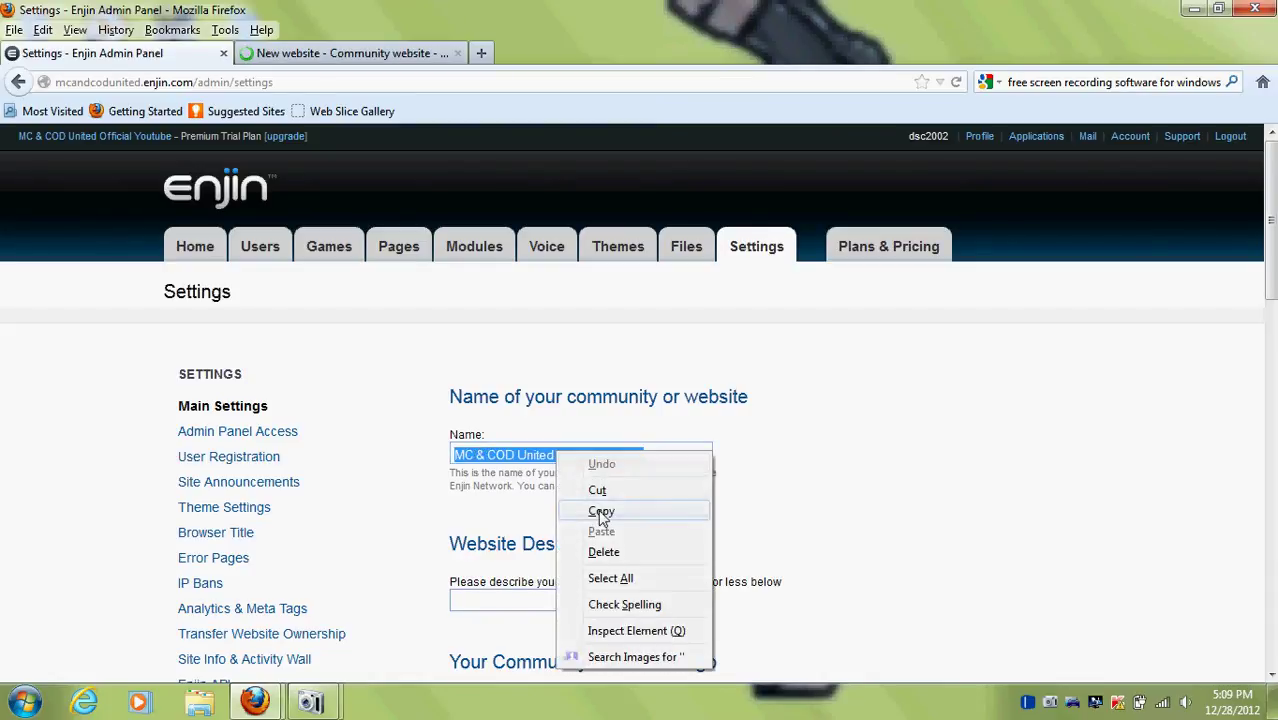
left_click(610, 508)
left_click(545, 607)
key("ctrl+v")
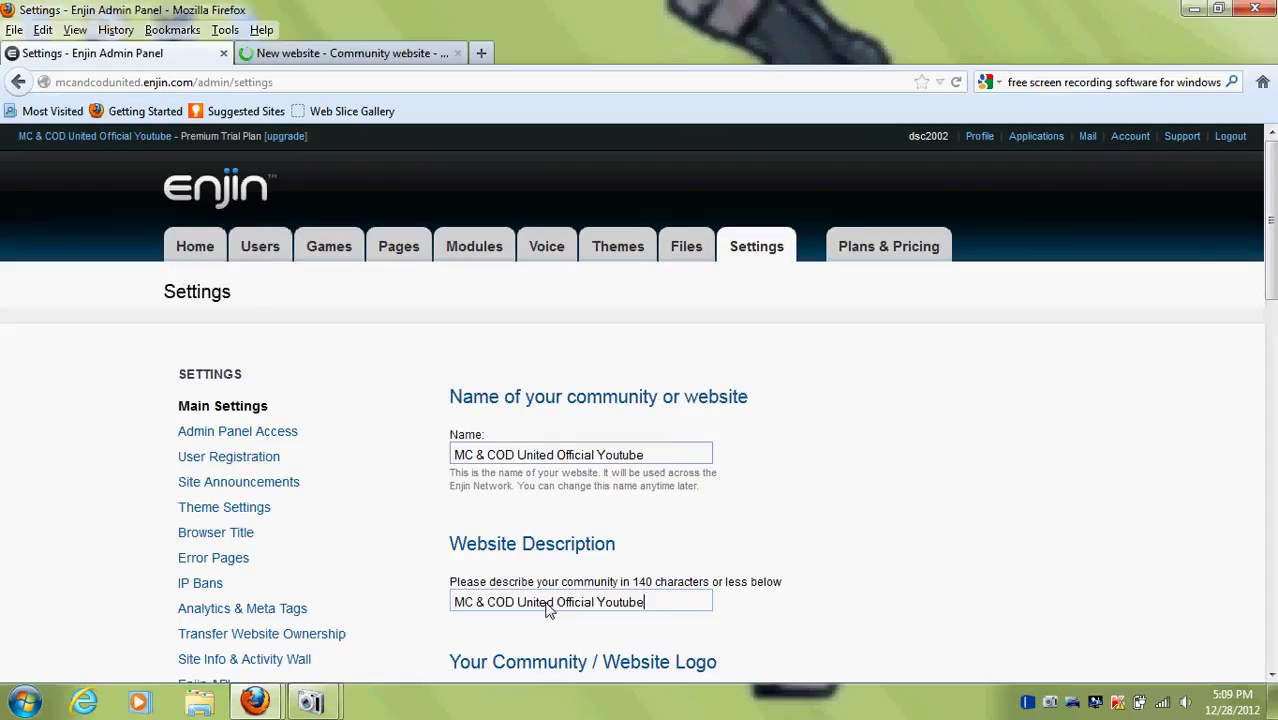
Insert 's after United in both the description and name, giving MC & COD United's Official Youtube
left_click(555, 606)
type("'s")
left_click(553, 456)
type("'s")
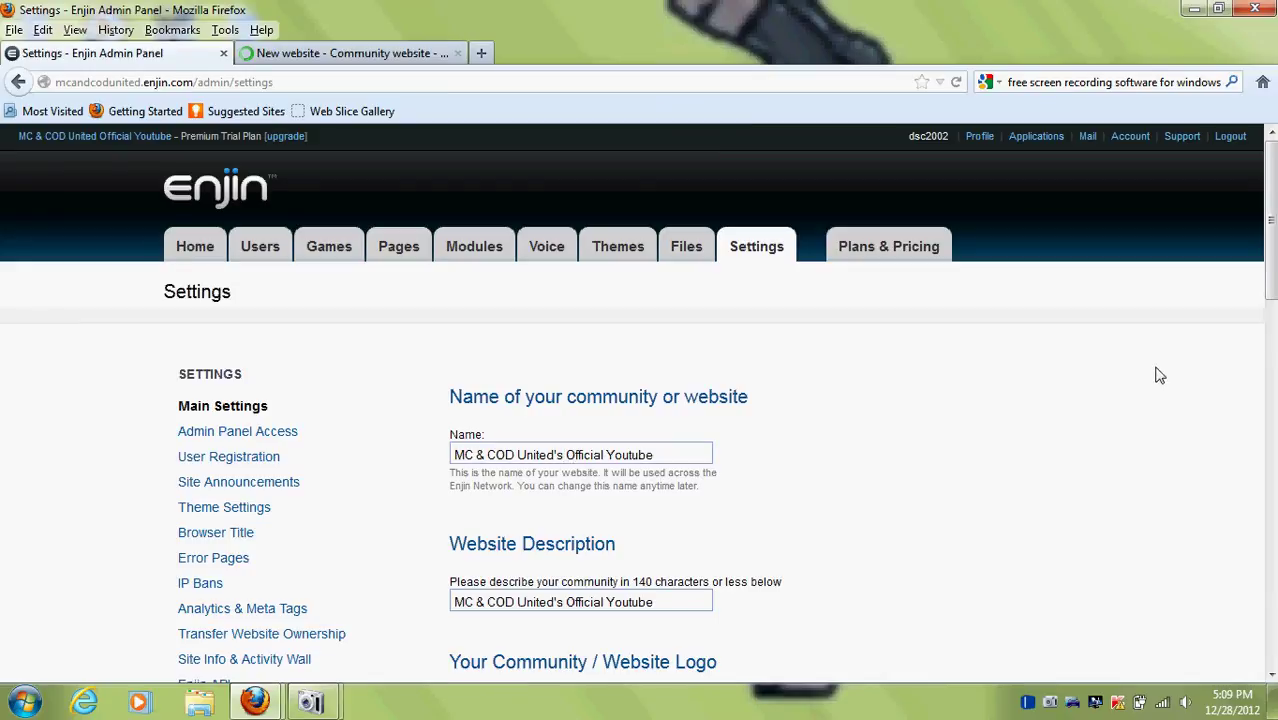
scroll(1270, 300, "down", 5)
scroll(640, 400, "down", 1)
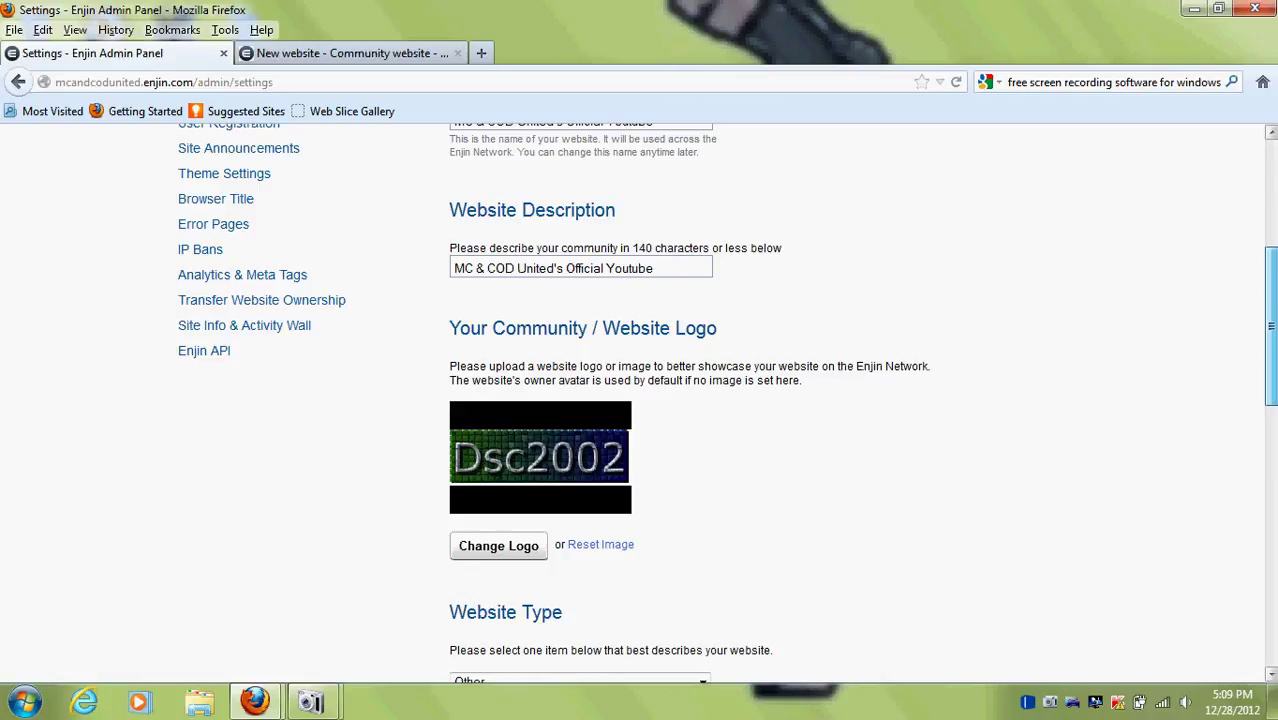
Try Clan as the website type, then revert it to Other
scroll(727, 403, "down", 2)
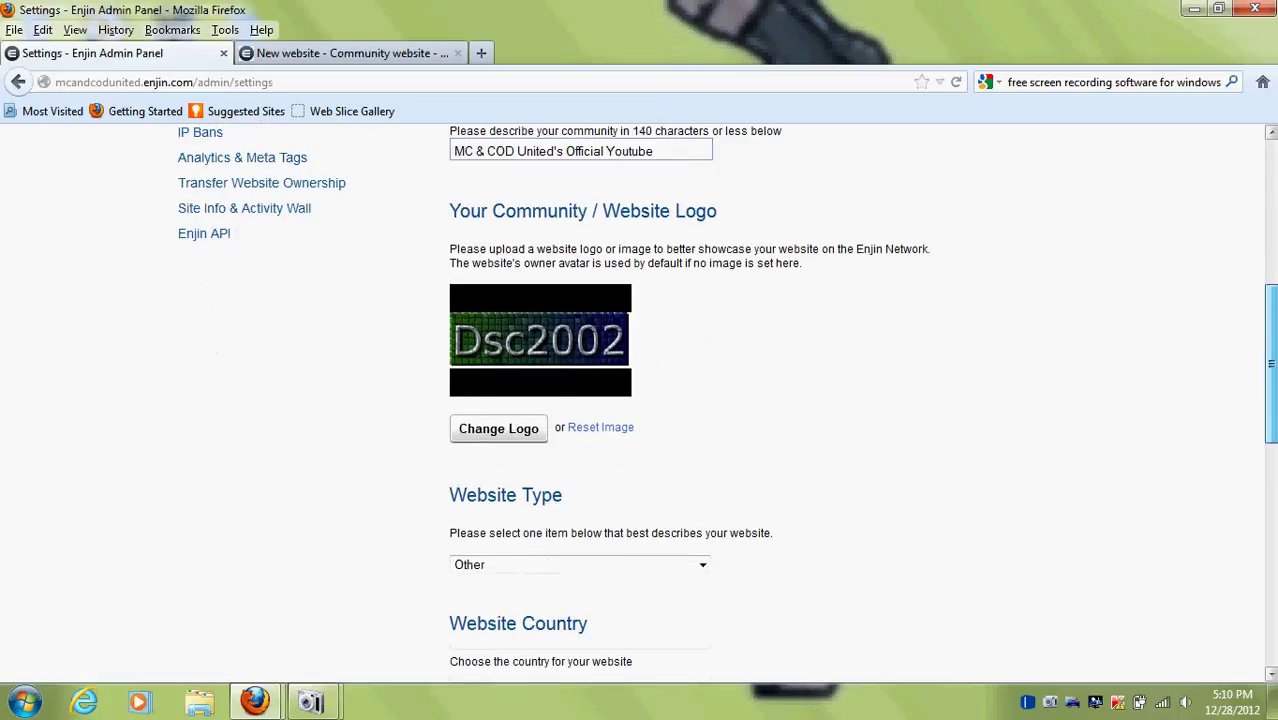
scroll(862, 434, "down", 3)
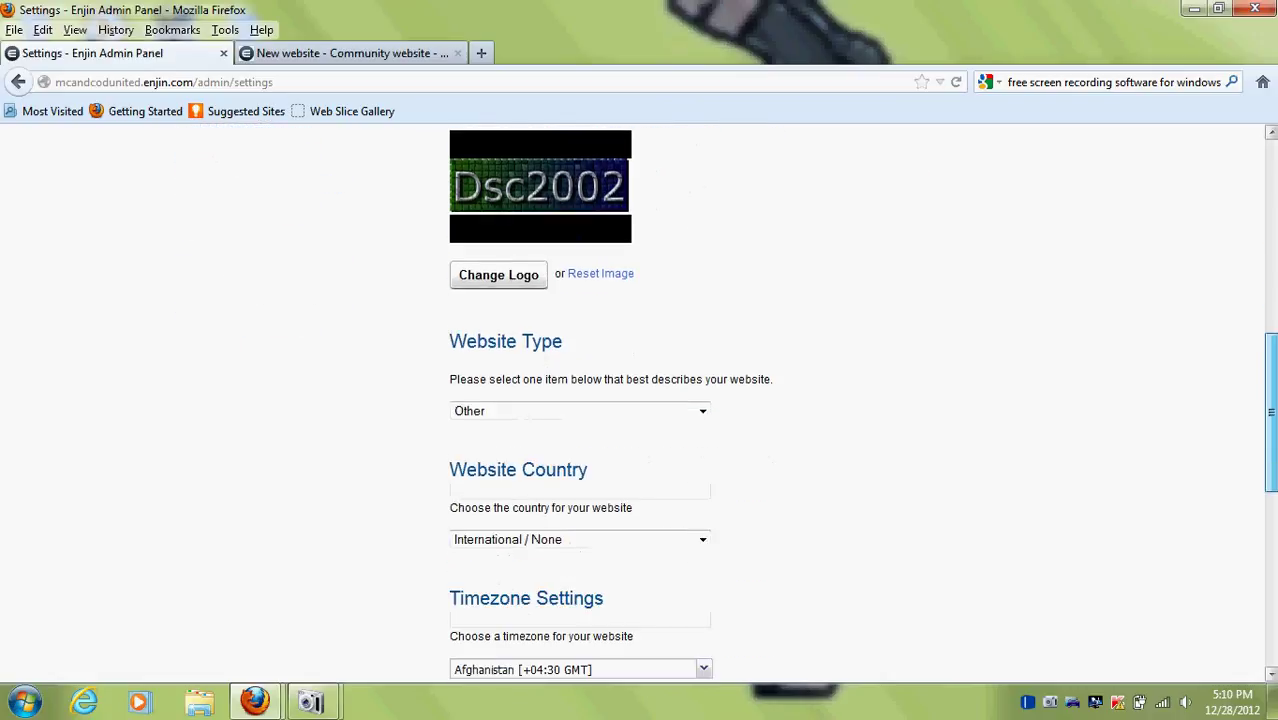
left_click(700, 418)
left_click(690, 444)
left_click(703, 416)
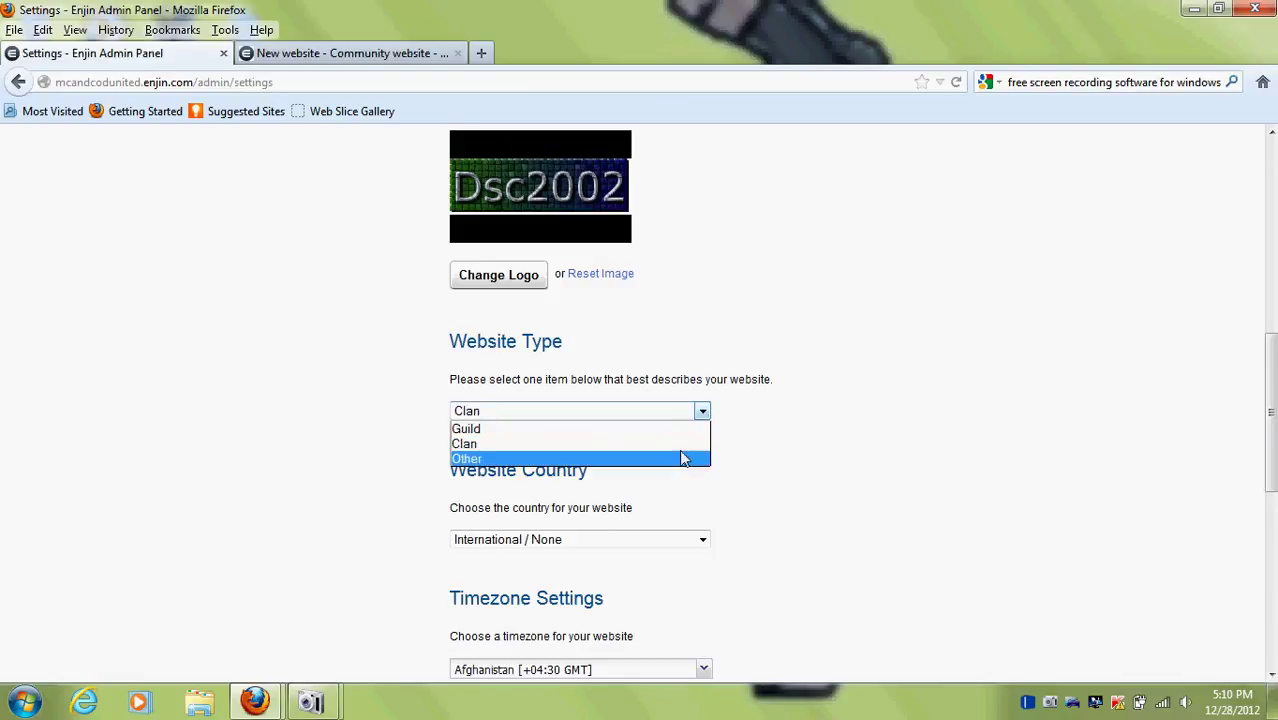
left_click(684, 459)
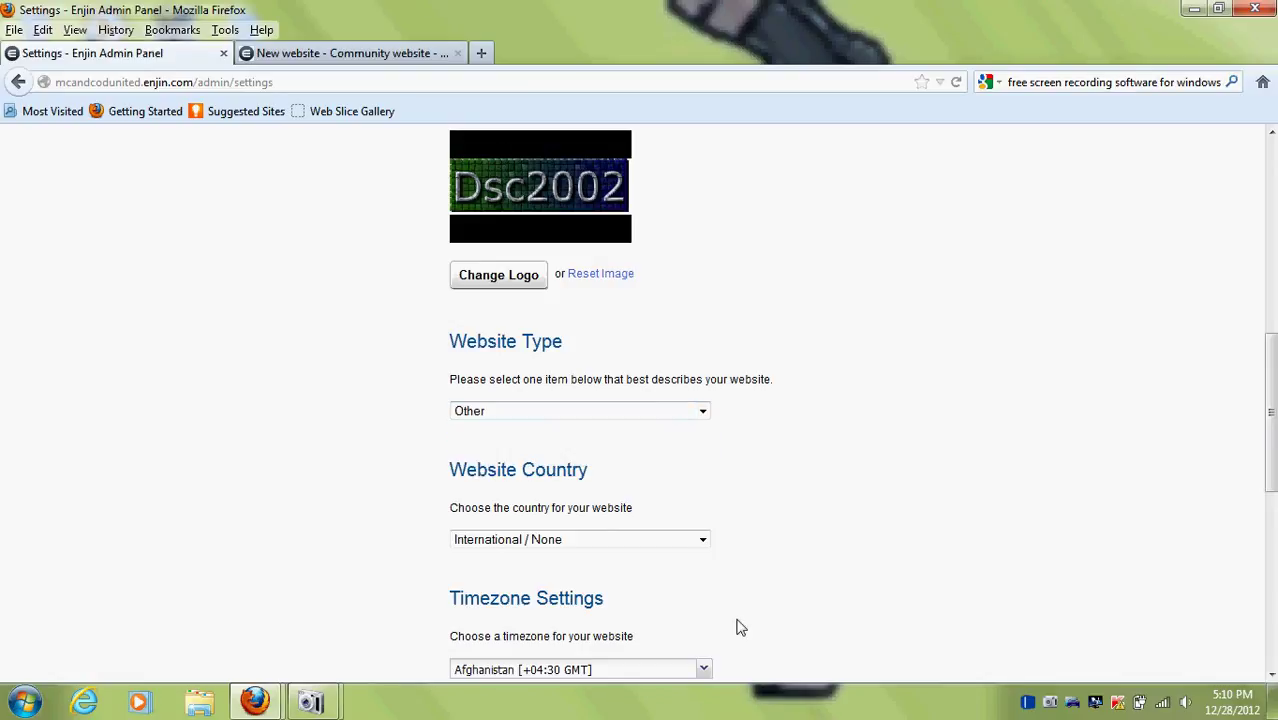
Choose United States from the Website Country list
left_click(664, 541)
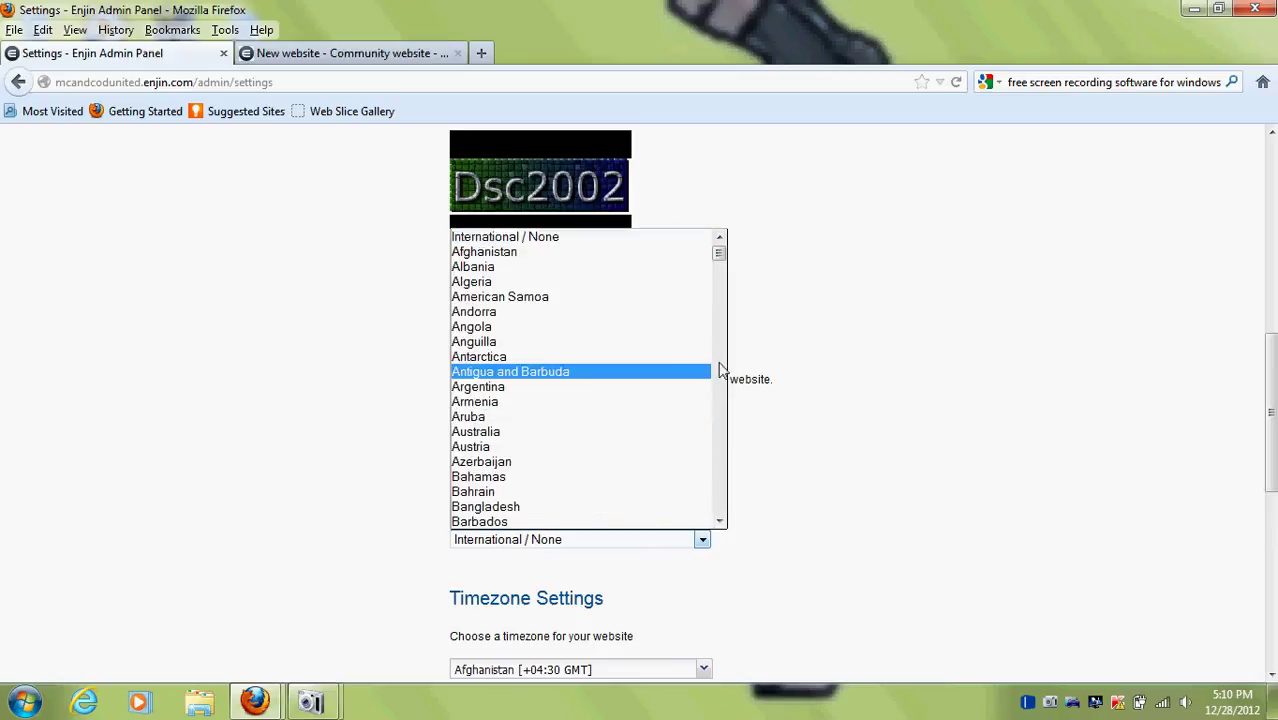
left_click_drag(725, 260, 721, 496)
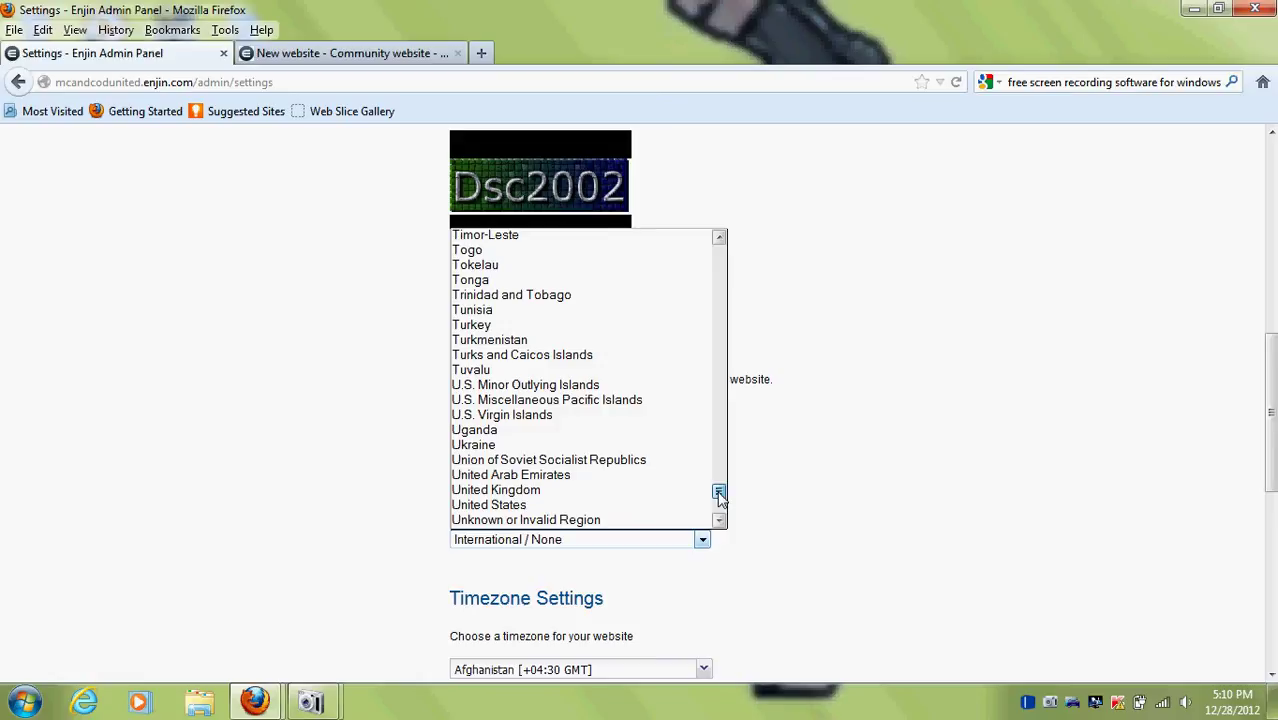
left_click(570, 505)
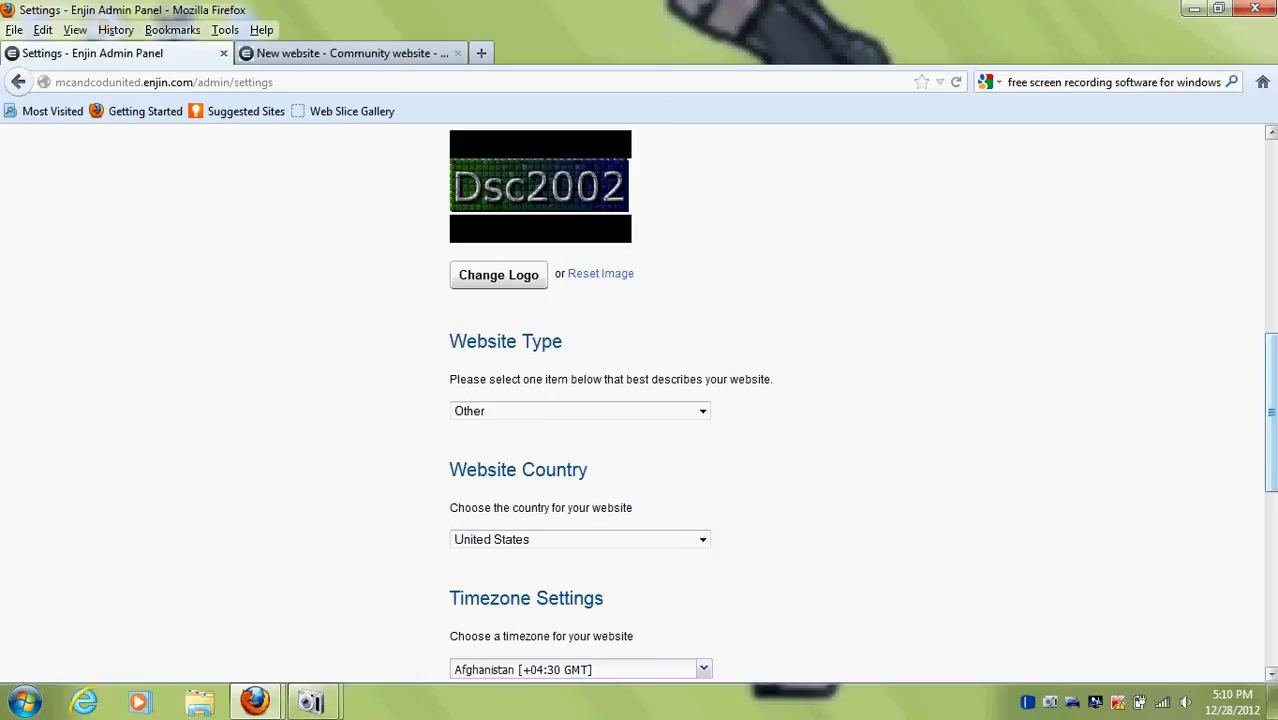
scroll(851, 537, "down", 2)
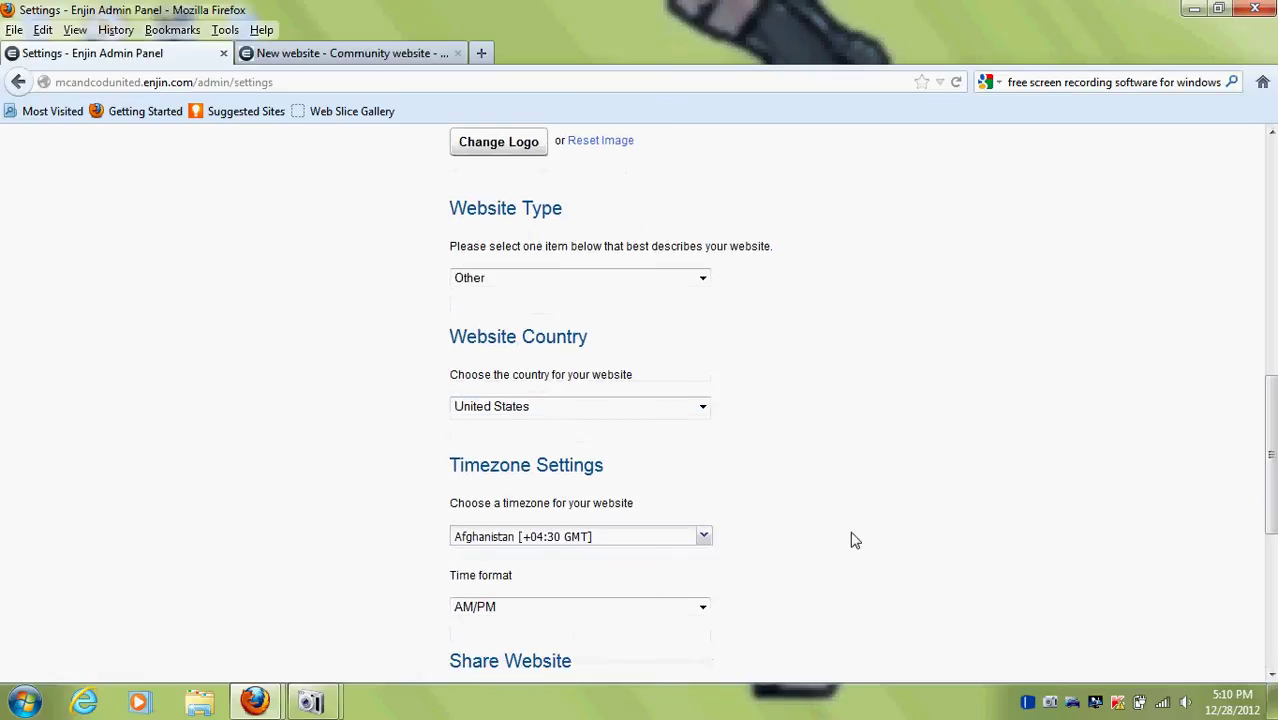
left_click(676, 535)
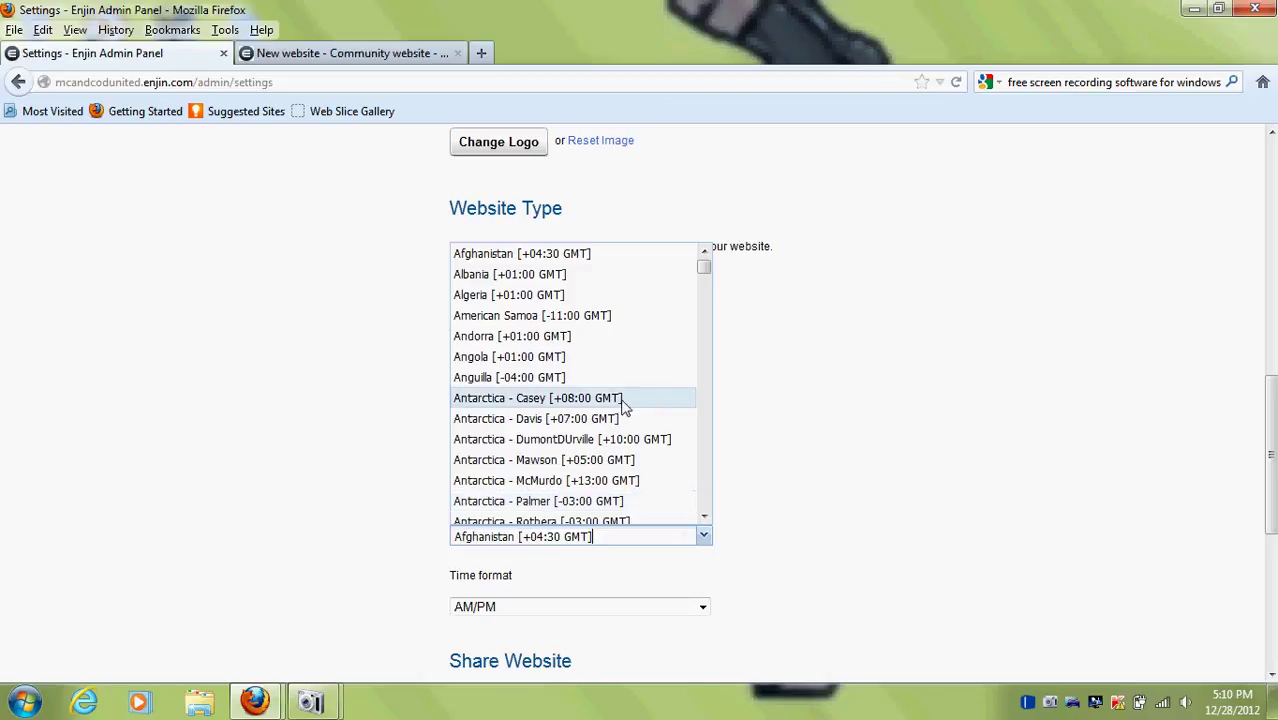